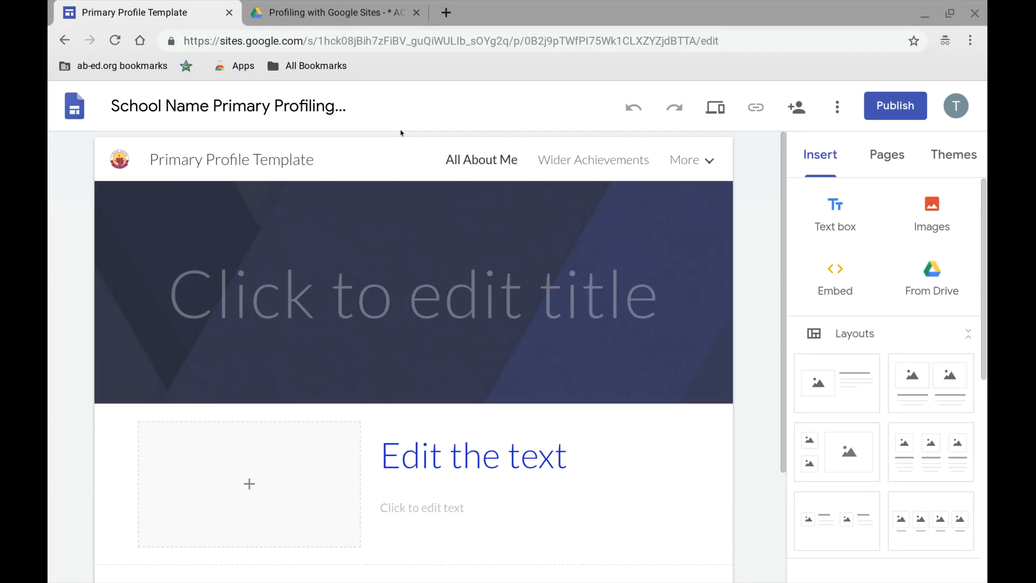
# - Switch to the Drive page and open Google Classroom from there
pyautogui.click(346, 7)
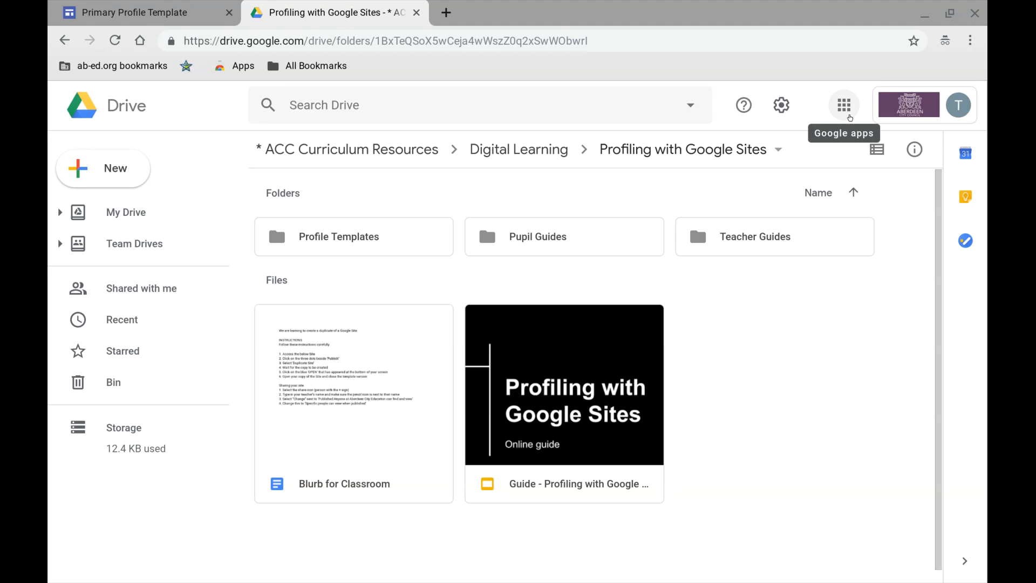
pyautogui.click(848, 114)
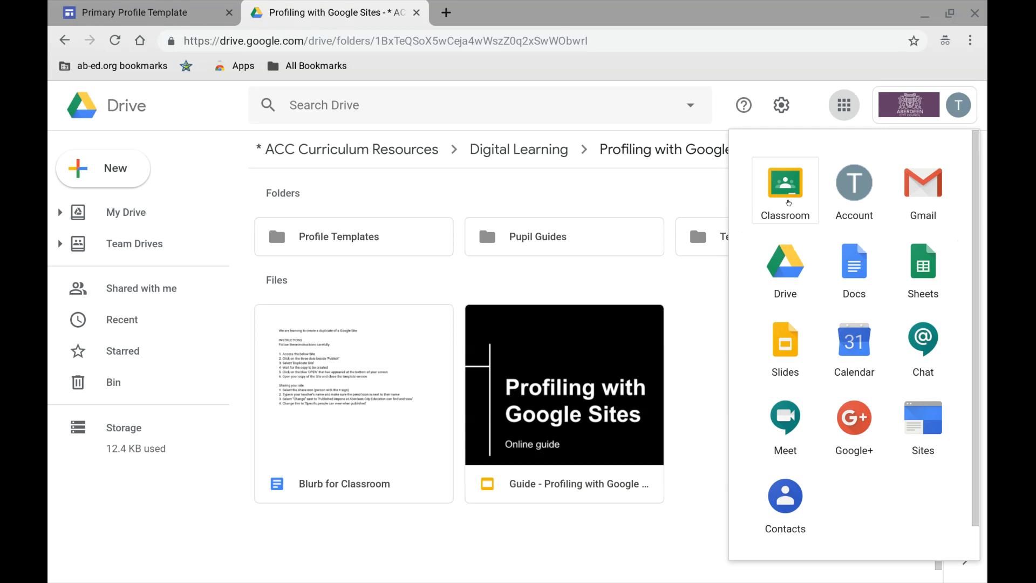
pyautogui.click(788, 203)
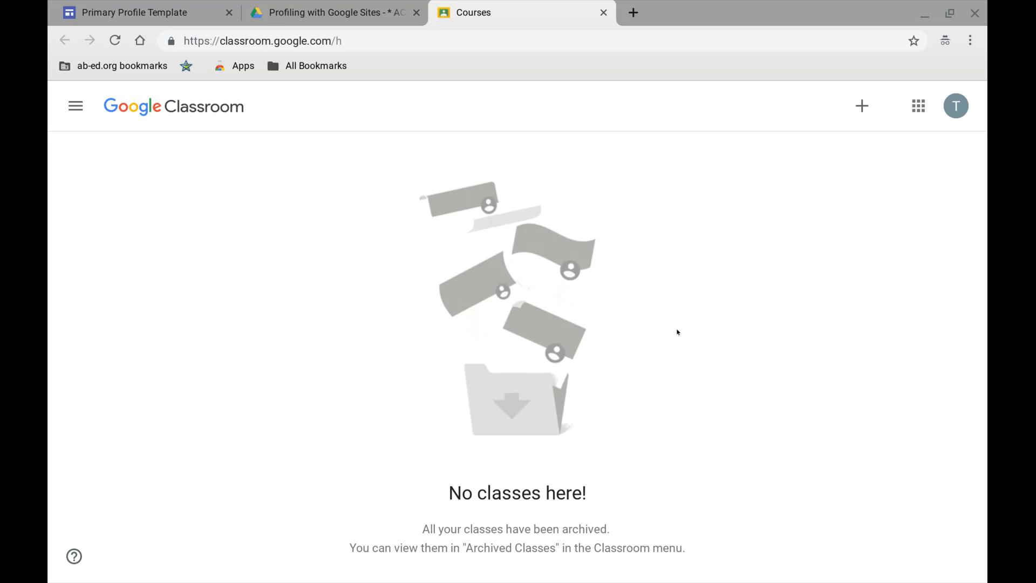
# - Create a new class named "Class name" in Google Classroom
pyautogui.scroll(5, 876, 119)
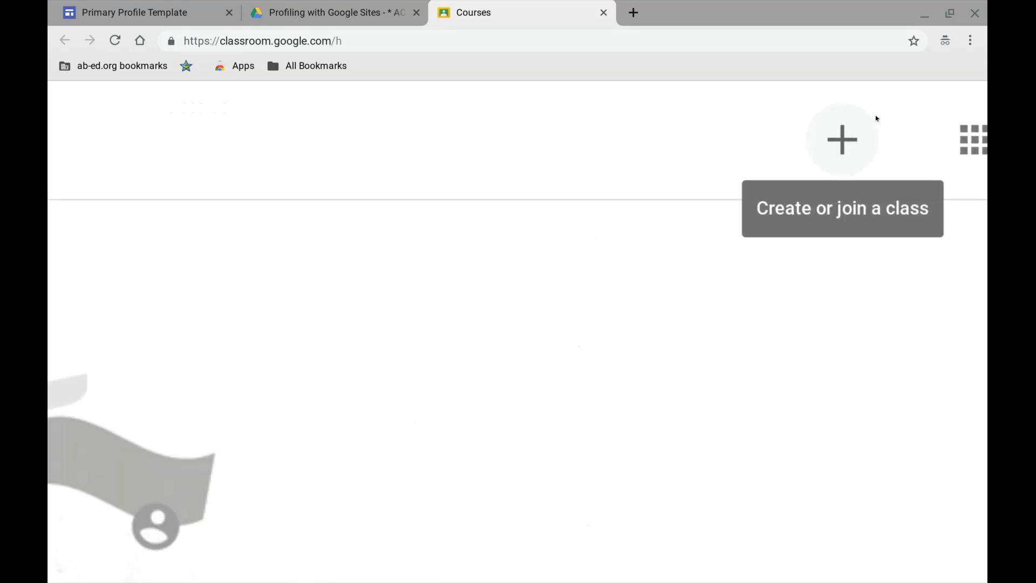
pyautogui.scroll(-5, 877, 119)
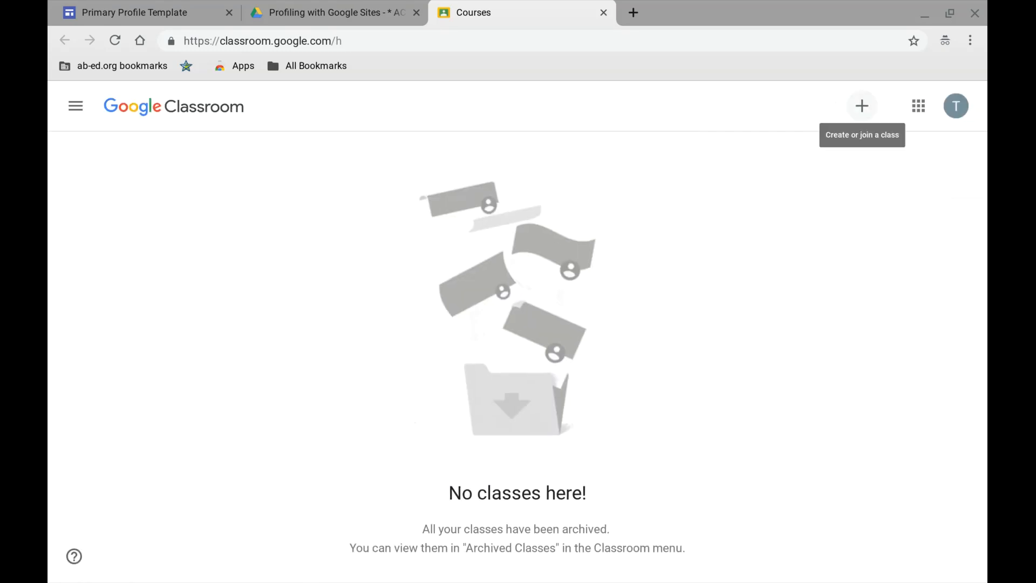
pyautogui.click(862, 106)
pyautogui.click(842, 162)
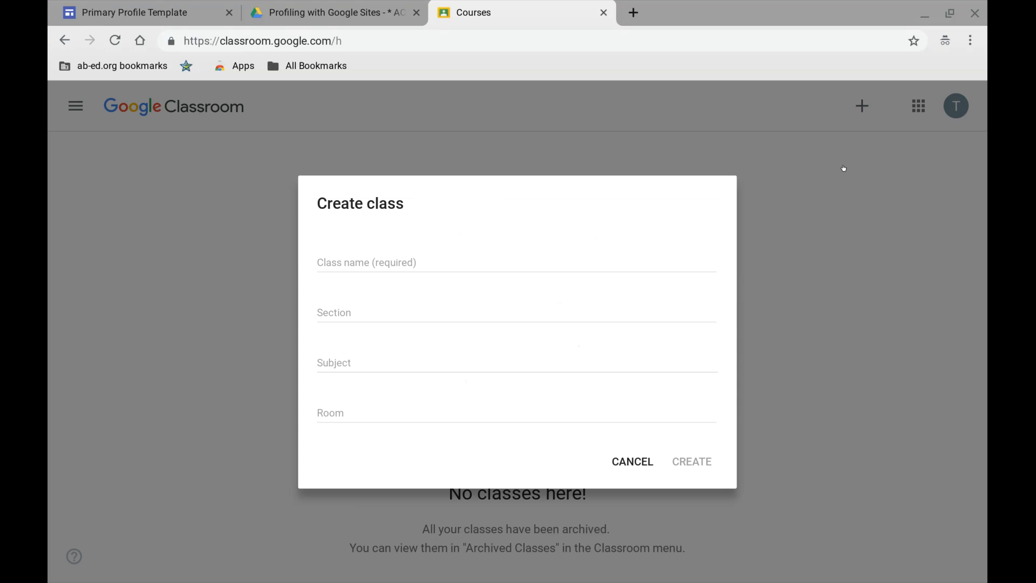
pyautogui.click(493, 252)
pyautogui.write('Class')
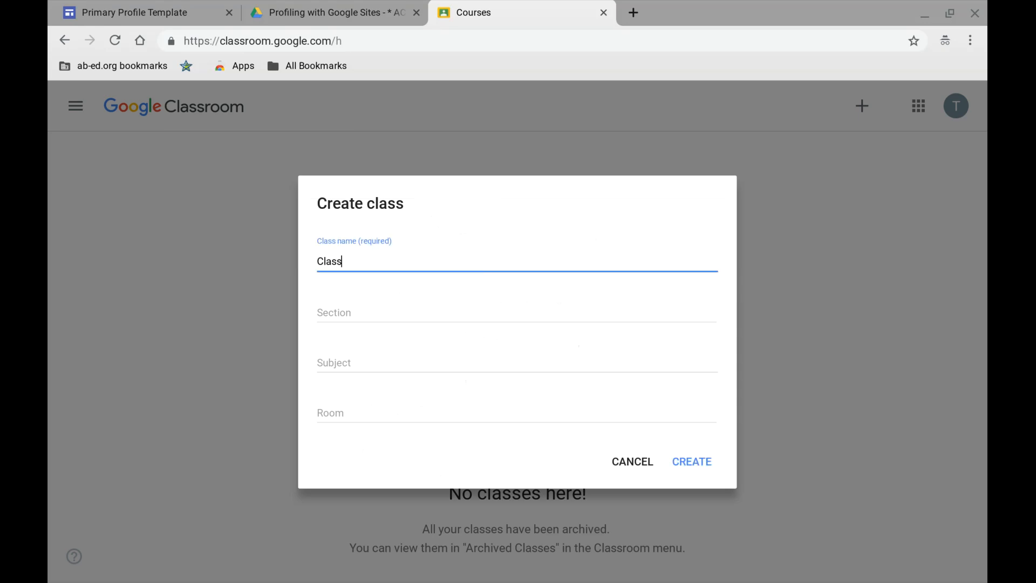
pyautogui.write(' name')
pyautogui.click(689, 461)
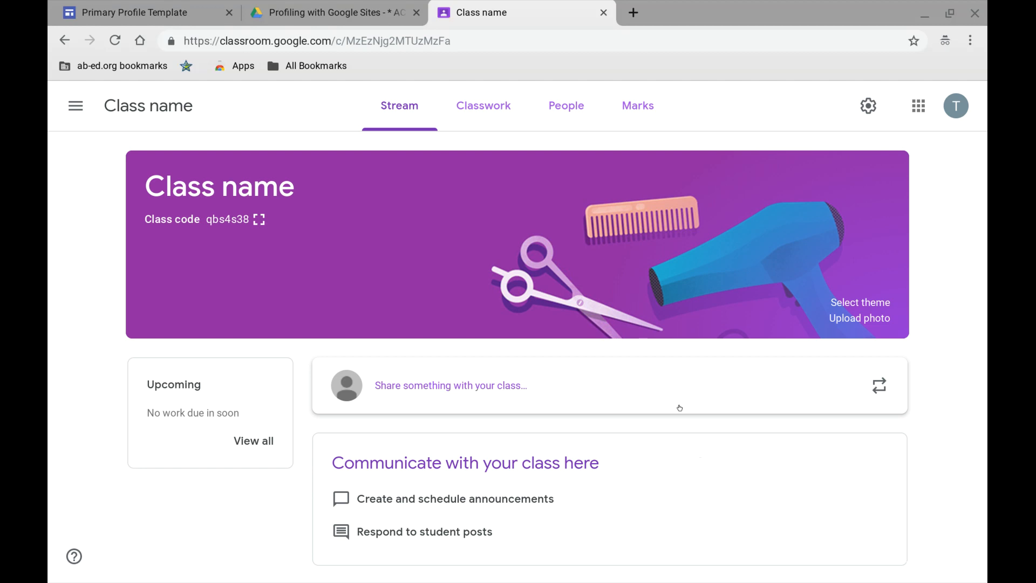
# - Look over the class stream and display the class code enlarged and in full screen, closing it when done
pyautogui.scroll(-1, 679, 408)
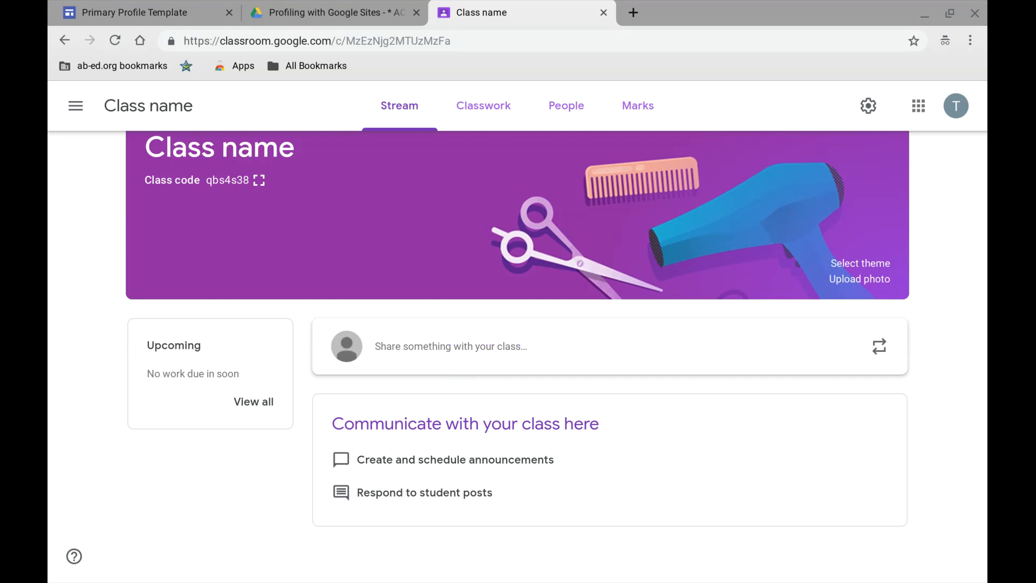
pyautogui.scroll(1, 517, 324)
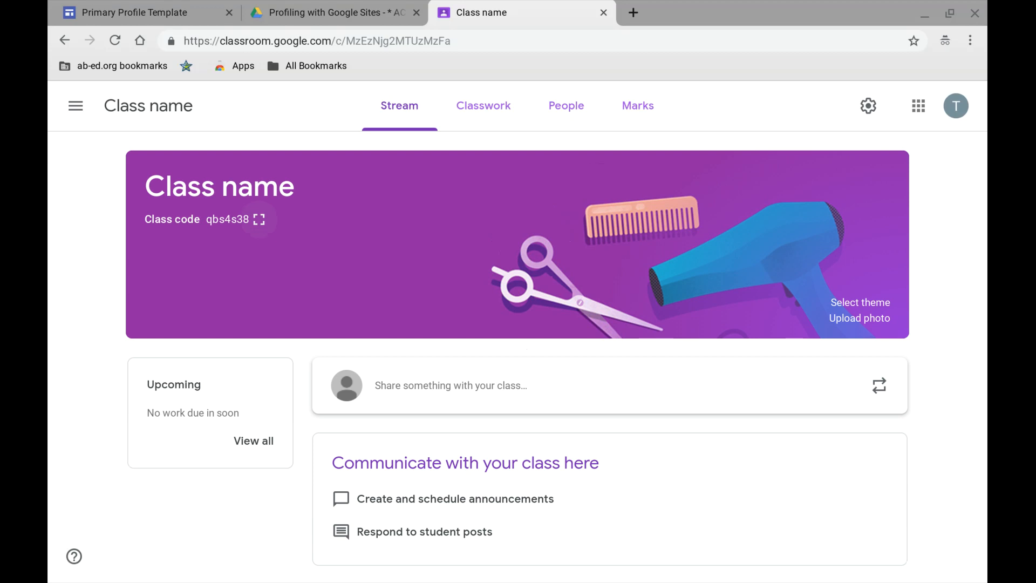
pyautogui.click(257, 223)
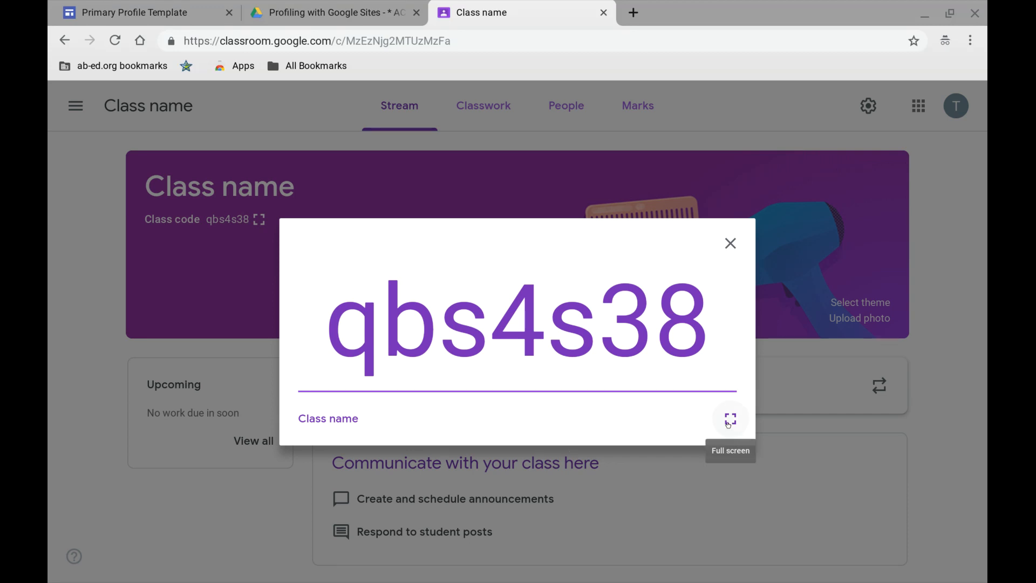
pyautogui.click(730, 420)
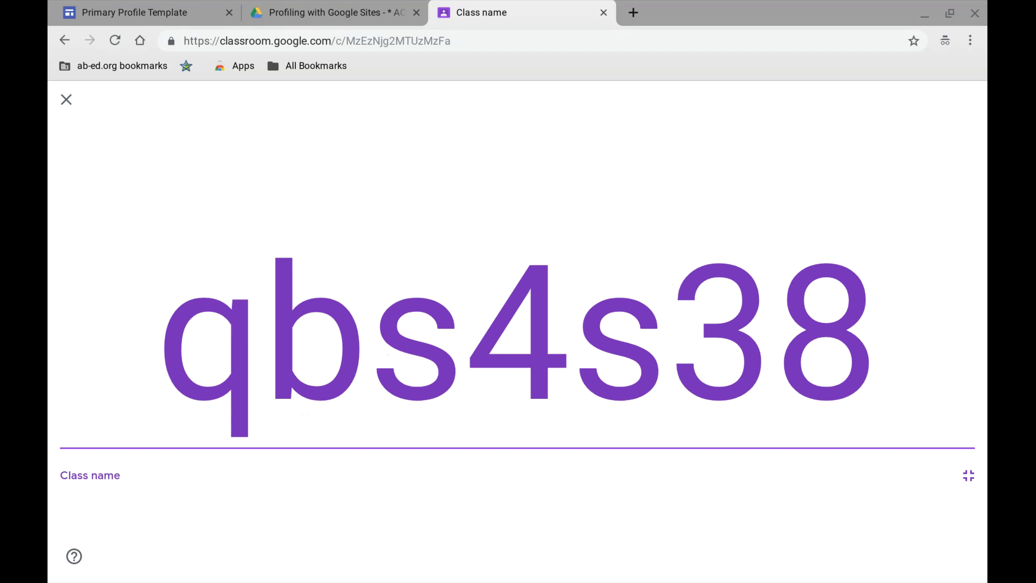
pyautogui.click(66, 100)
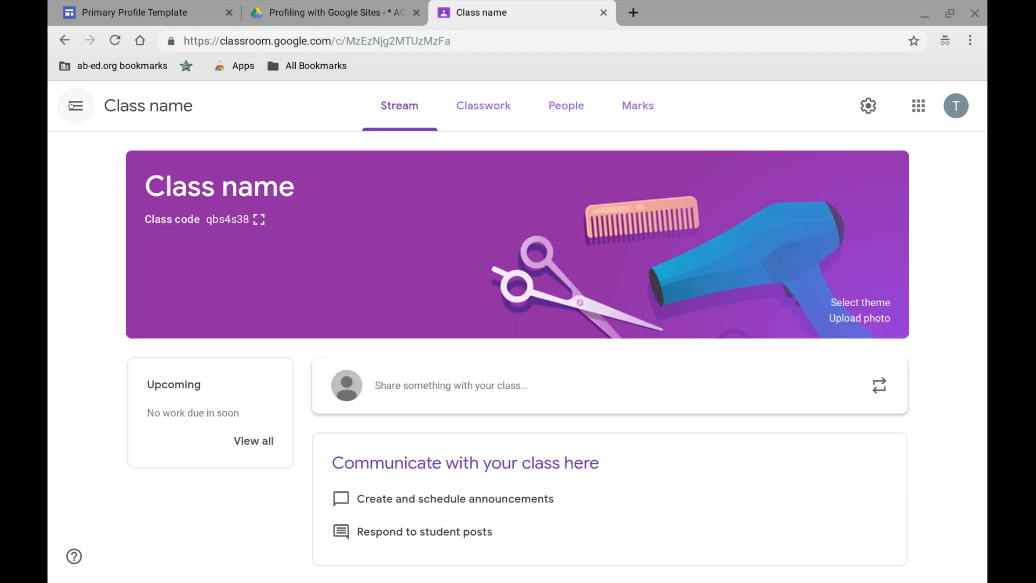
# - Examine which kinds of items can be created on the Classwork page
pyautogui.click(481, 120)
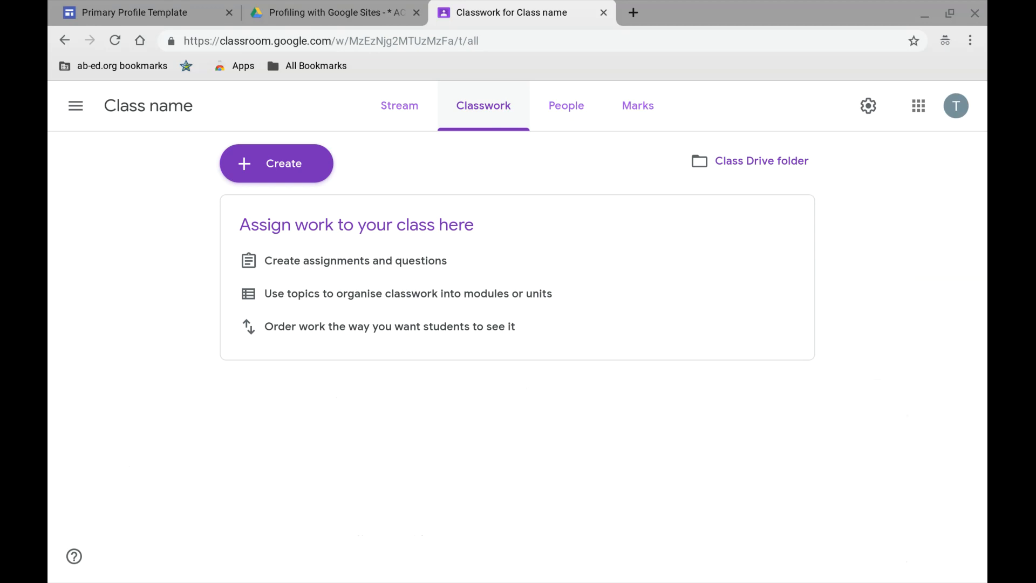
pyautogui.click(270, 163)
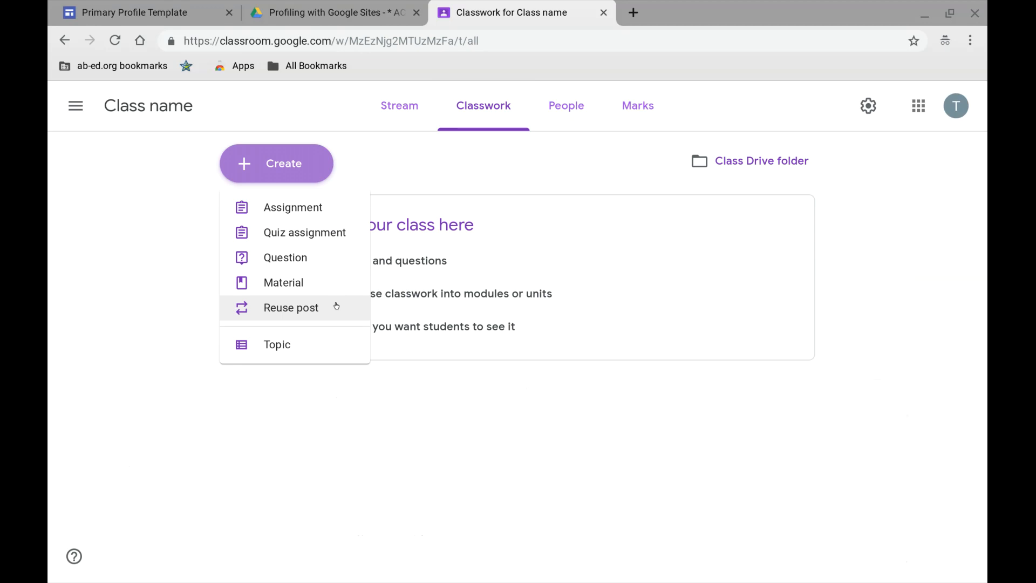
pyautogui.click(500, 173)
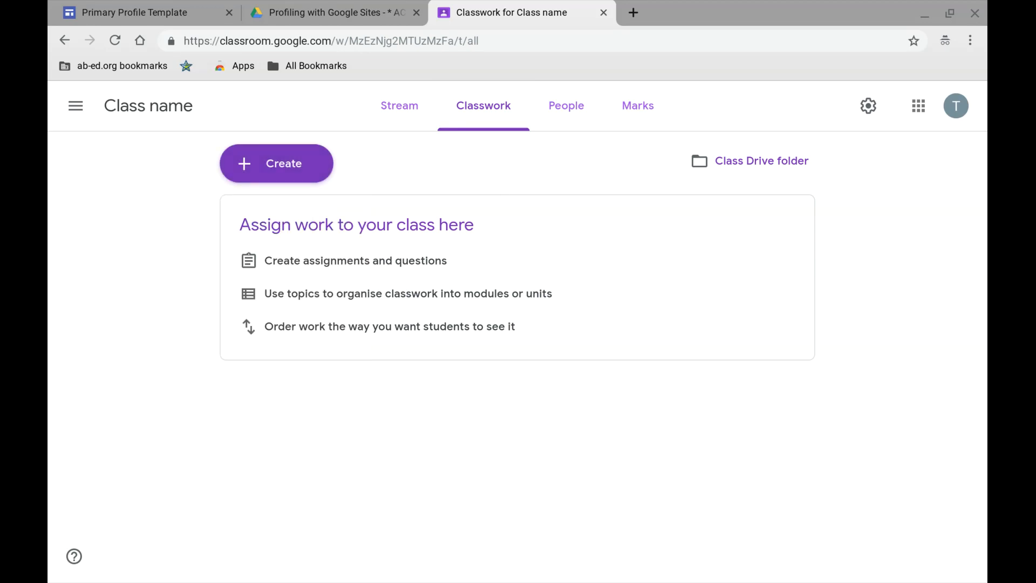
pyautogui.click(565, 122)
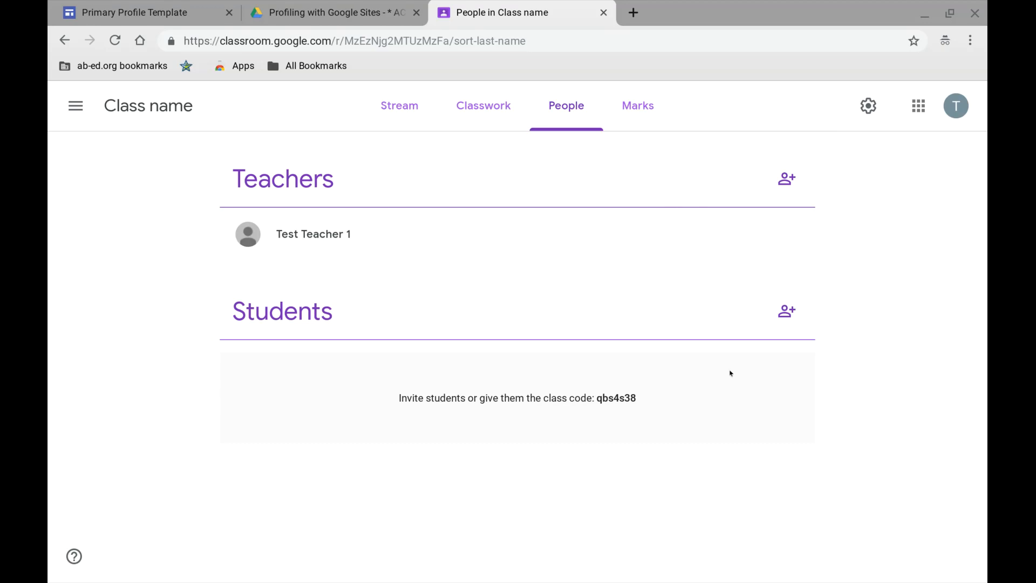
pyautogui.click(785, 315)
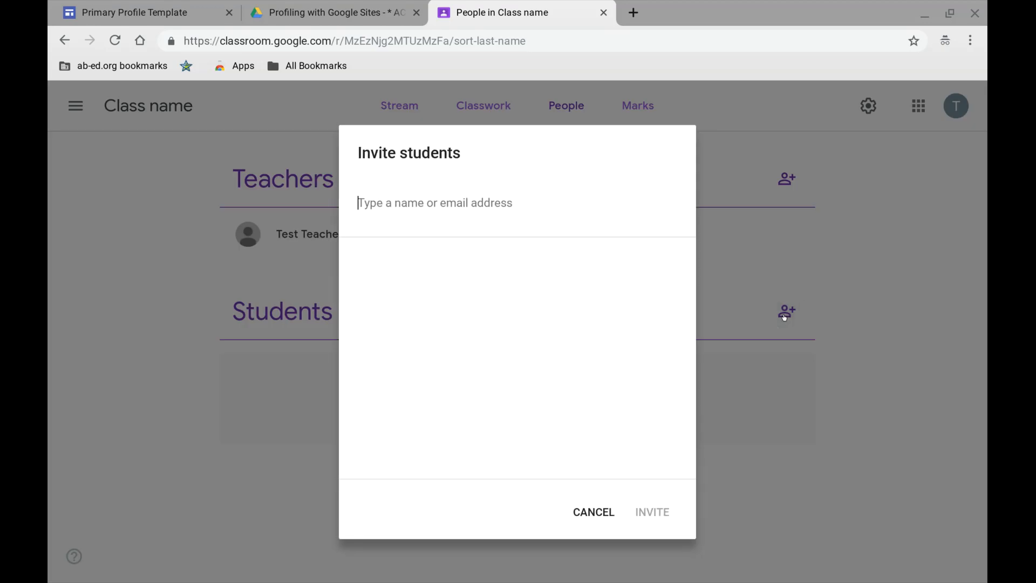
pyautogui.write('digilearn')
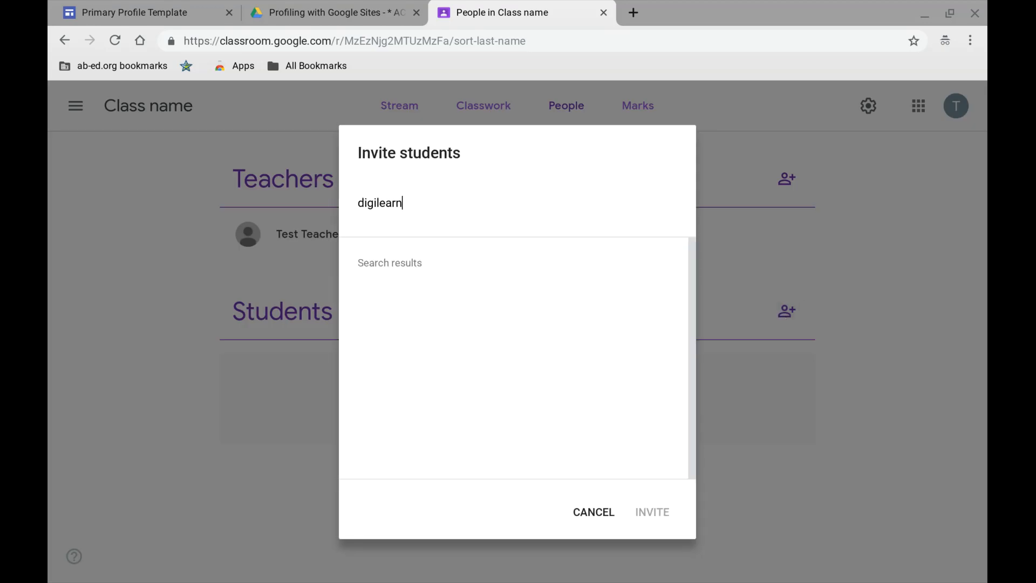
pyautogui.click(422, 302)
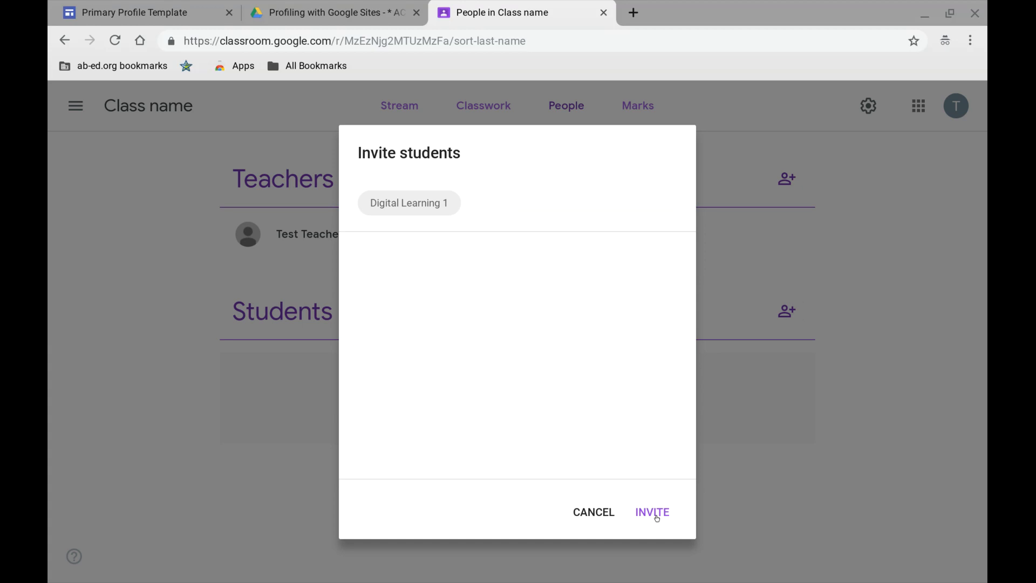
pyautogui.click(607, 515)
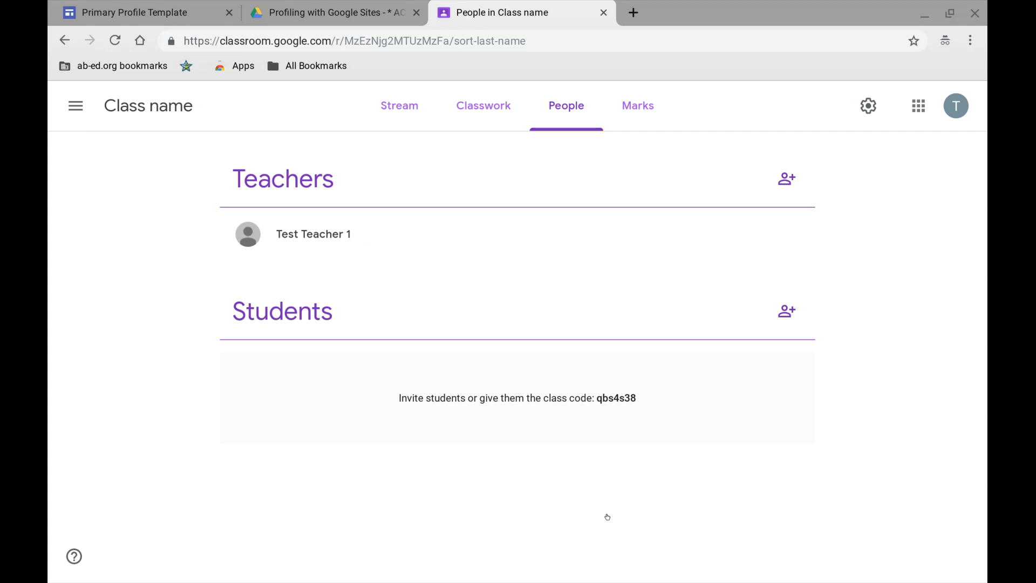
# - View the Marks page and reset the class code in the class settings
pyautogui.click(643, 109)
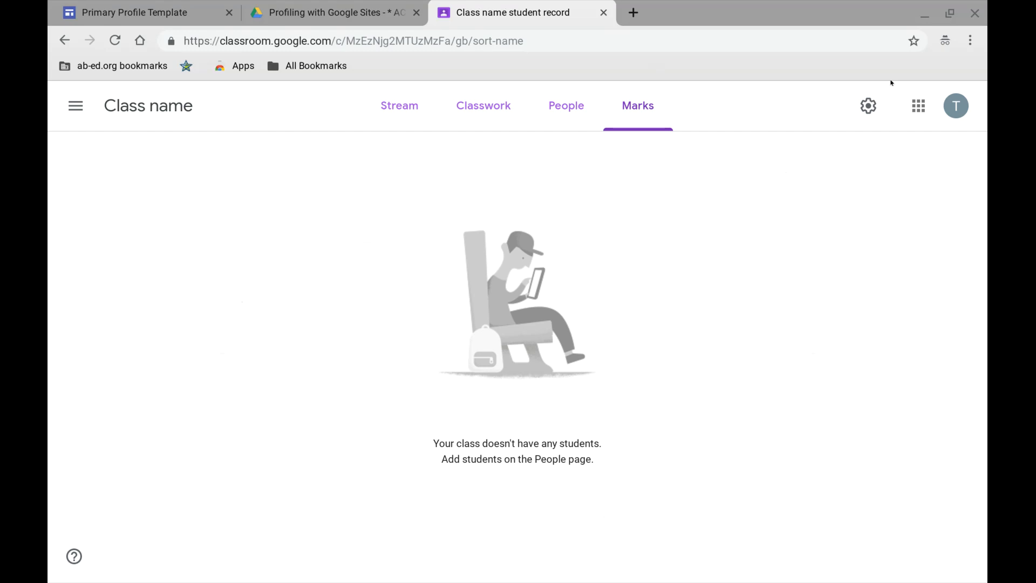
pyautogui.click(869, 111)
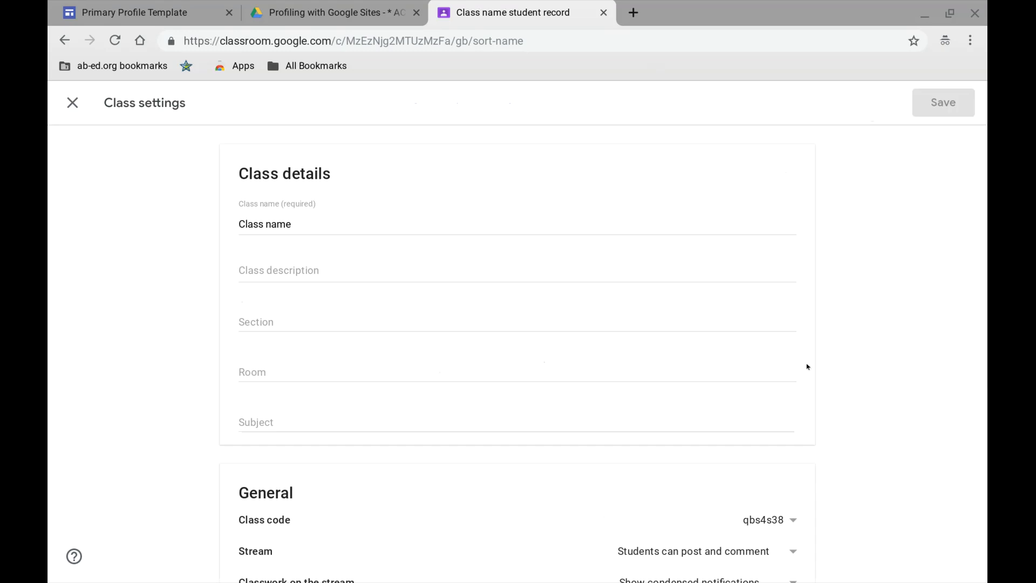
pyautogui.scroll(-5, 807, 365)
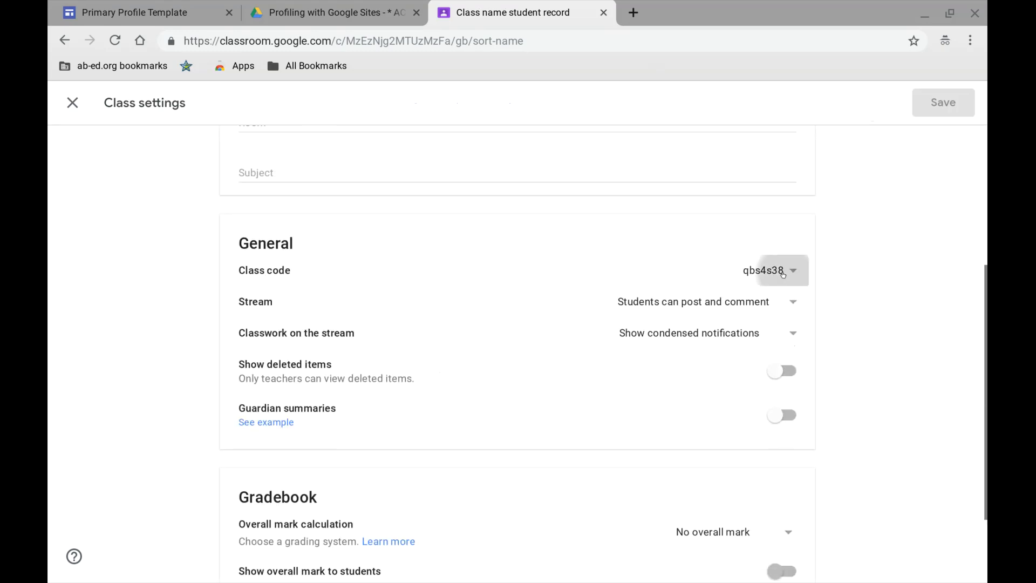
pyautogui.click(782, 273)
pyautogui.click(766, 374)
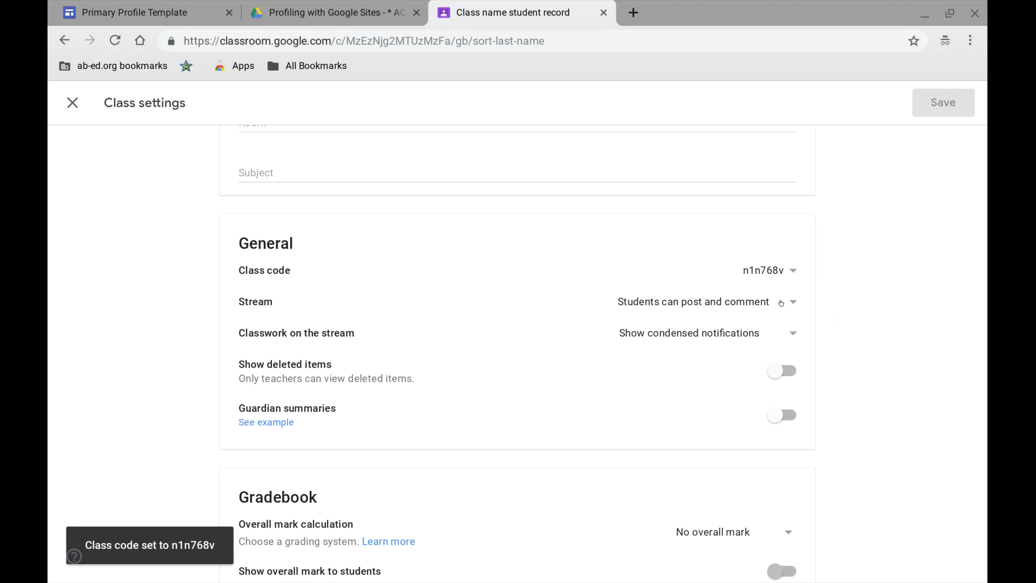
# - Review the Stream posting permissions and the remaining General and Gradebook class settings, then close the settings
pyautogui.click(781, 303)
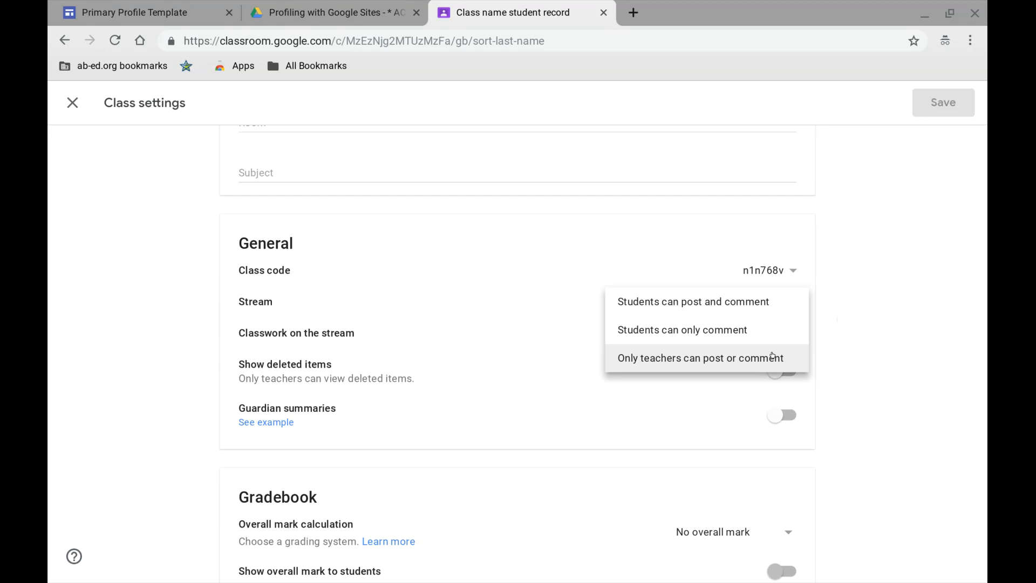
pyautogui.click(820, 343)
pyautogui.scroll(-3, 821, 346)
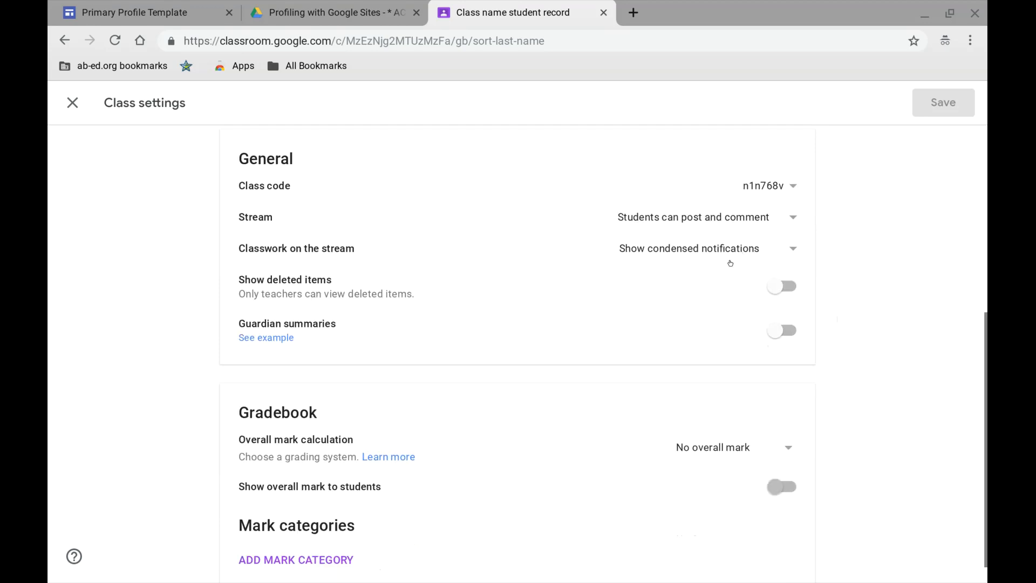
pyautogui.scroll(-1, 865, 322)
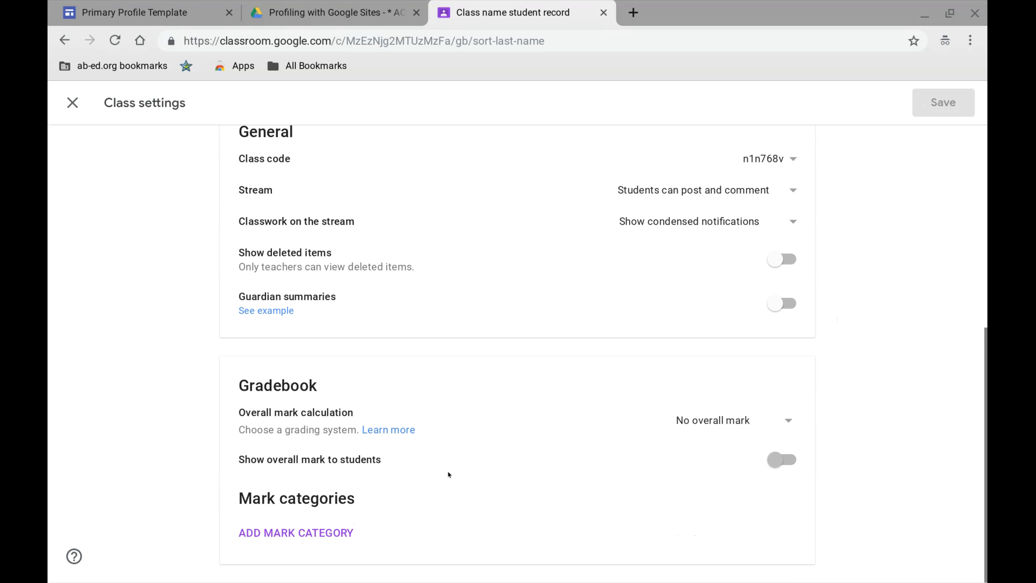
pyautogui.scroll(6, 842, 314)
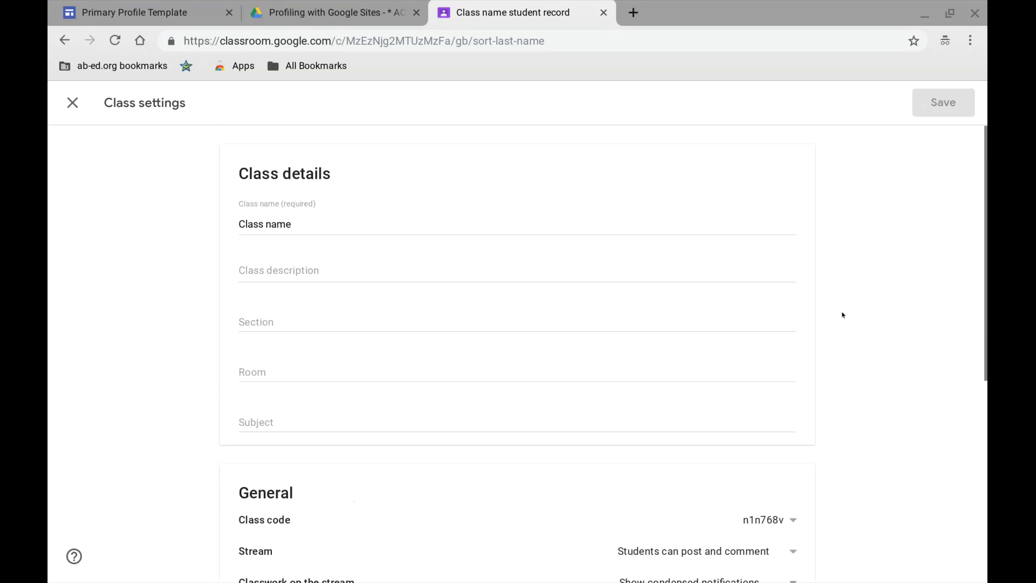
pyautogui.click(75, 105)
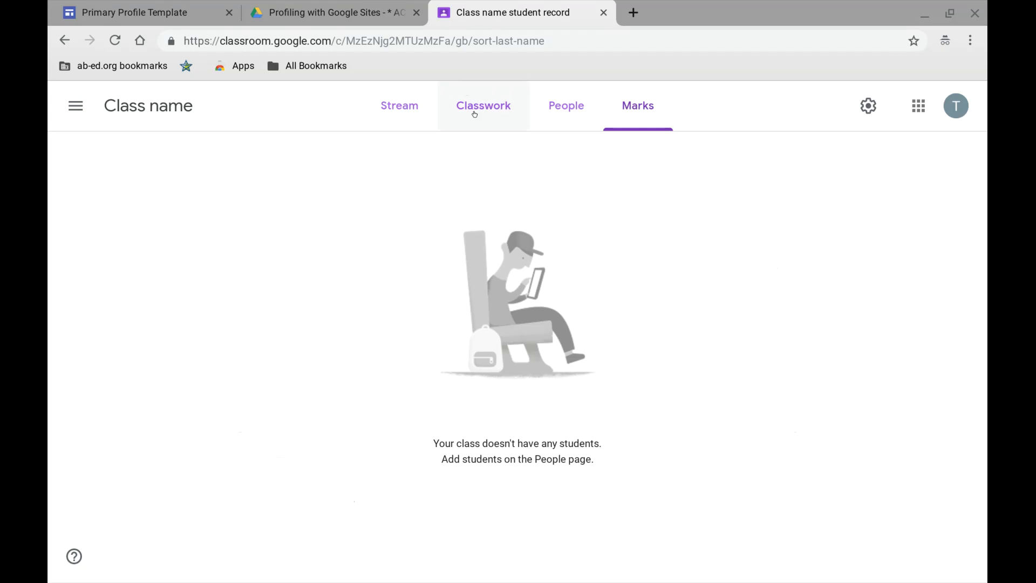
# - Start a new classwork assignment for the class and title it "Profile Template"
pyautogui.click(474, 114)
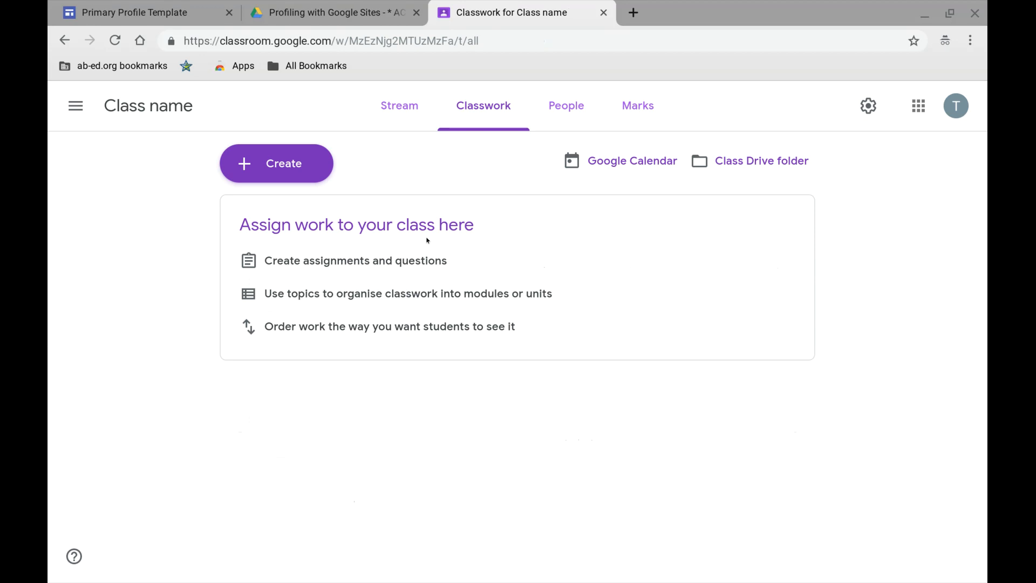
pyautogui.click(306, 179)
pyautogui.click(317, 207)
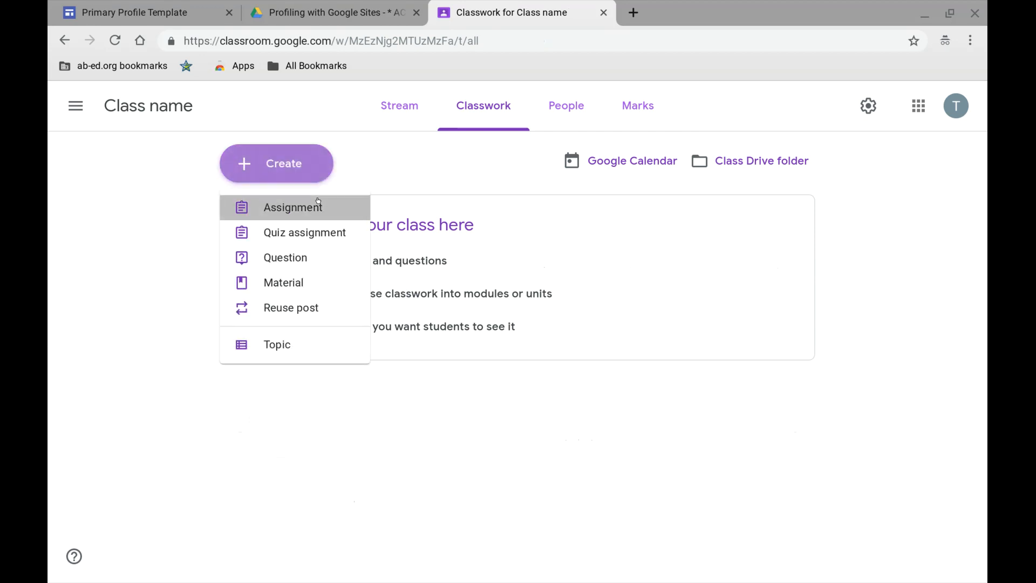
pyautogui.write('P')
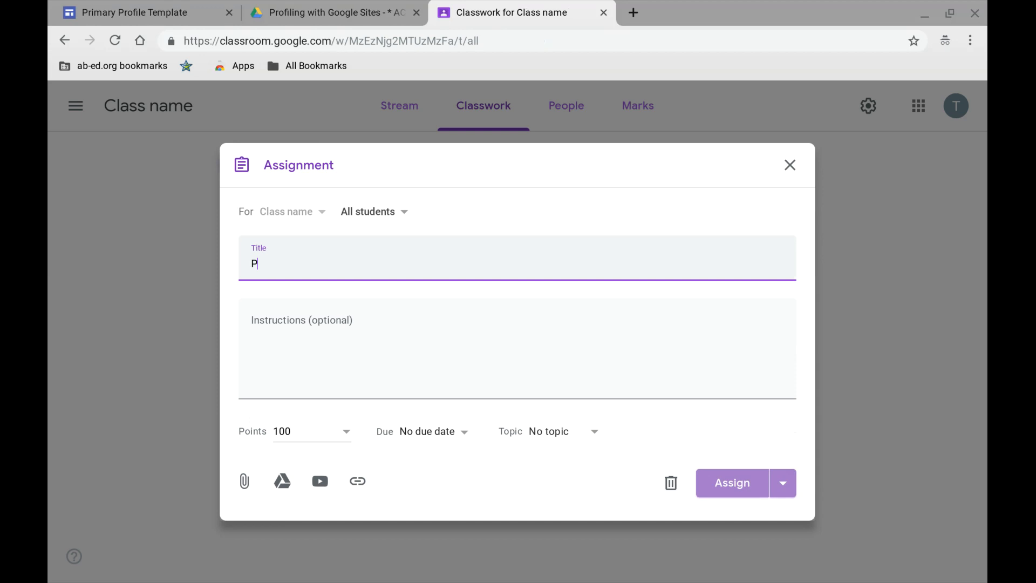
pyautogui.write('rofile Template')
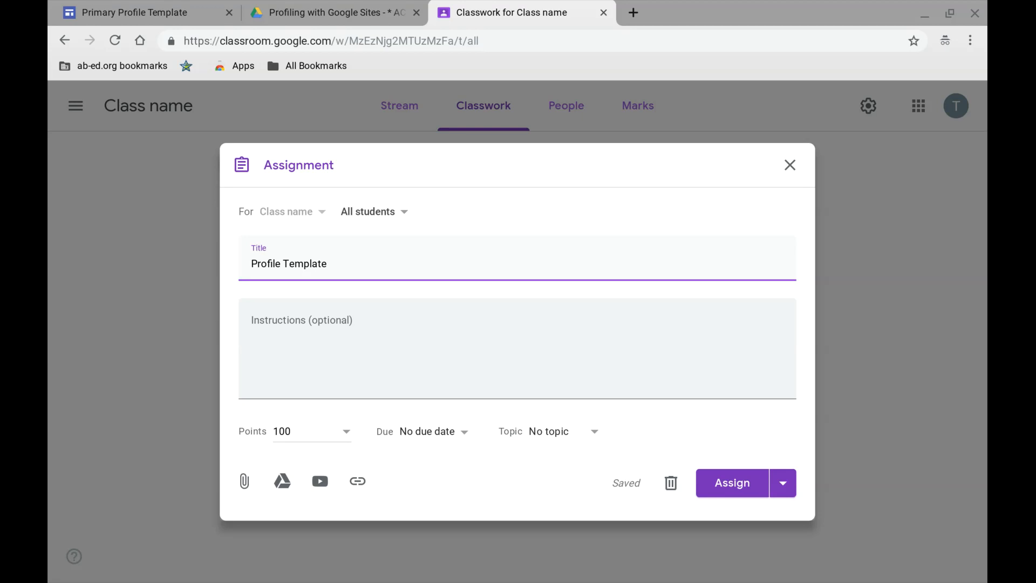
# - Set the assignment's points to Unmarked and check the due date options, leaving it at No due date
pyautogui.click(344, 432)
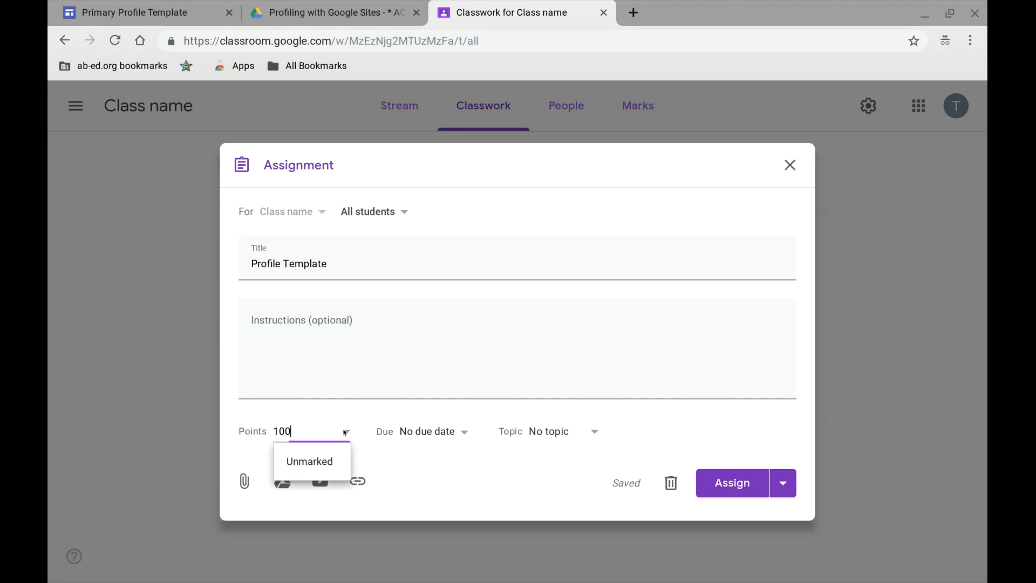
pyautogui.click(335, 457)
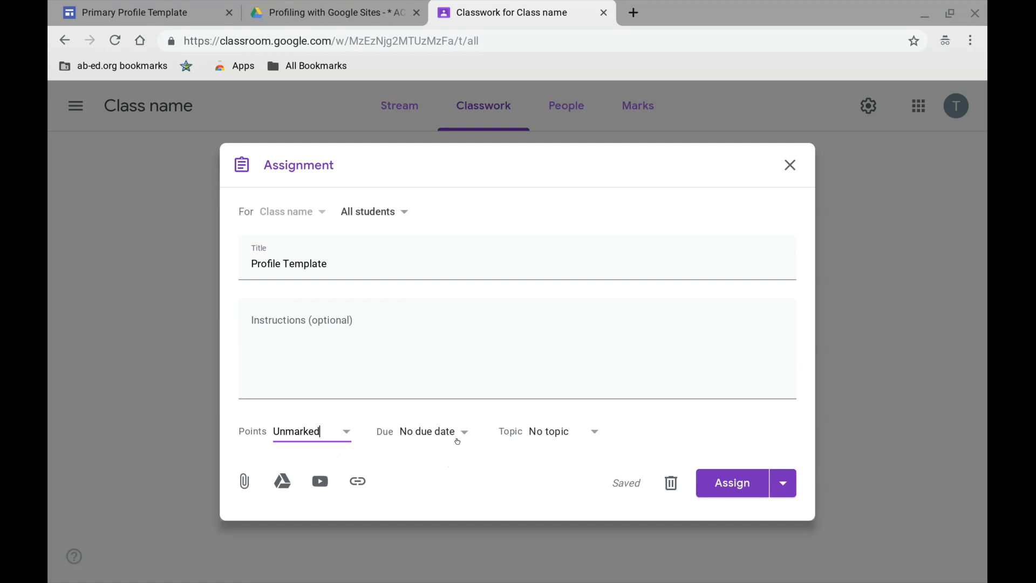
pyautogui.click(457, 441)
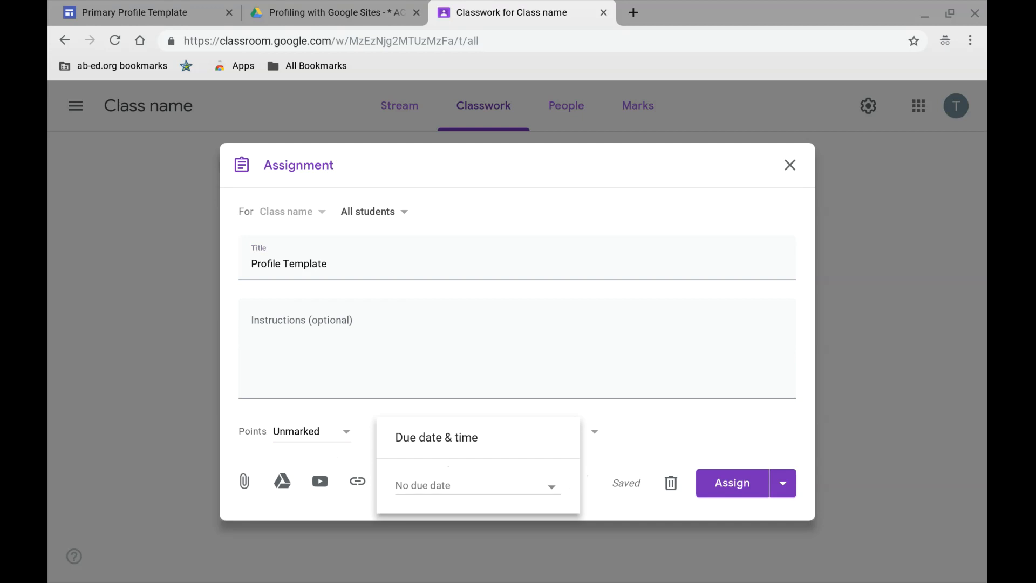
pyautogui.click(584, 473)
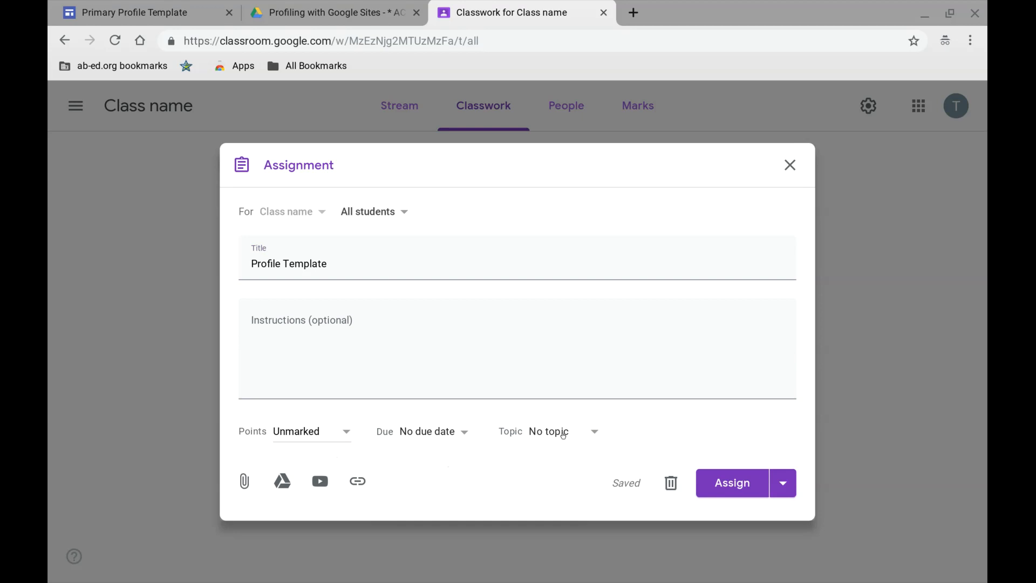
# - Create a new topic called "Profiles" for the assignment
pyautogui.click(563, 435)
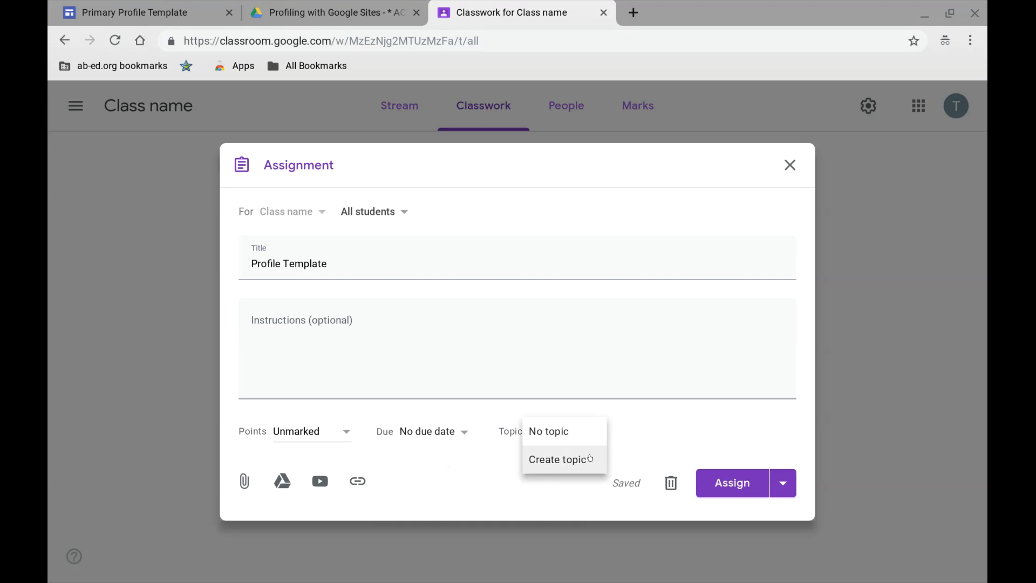
pyautogui.click(594, 463)
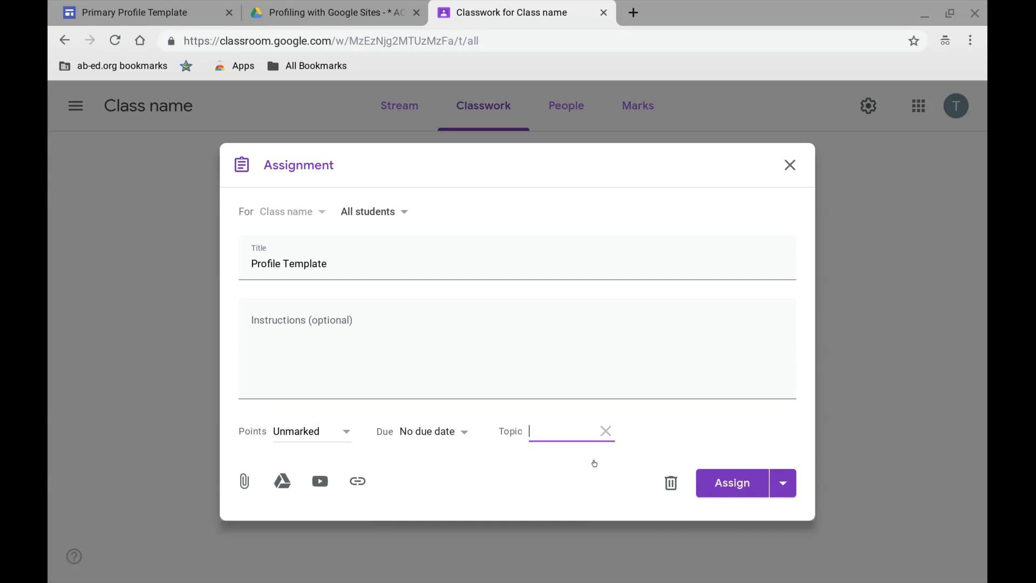
pyautogui.write('Profiles')
pyautogui.click(526, 493)
# - Copy all the text of the Blurb for Classroom document in Google Drive into the assignment's instructions
pyautogui.click(362, 16)
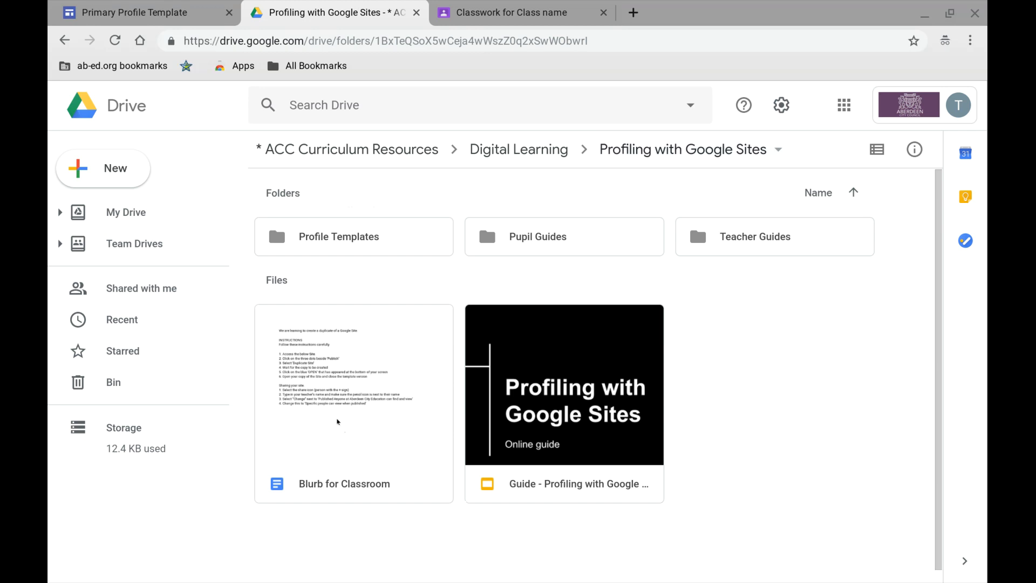
pyautogui.doubleClick(345, 431)
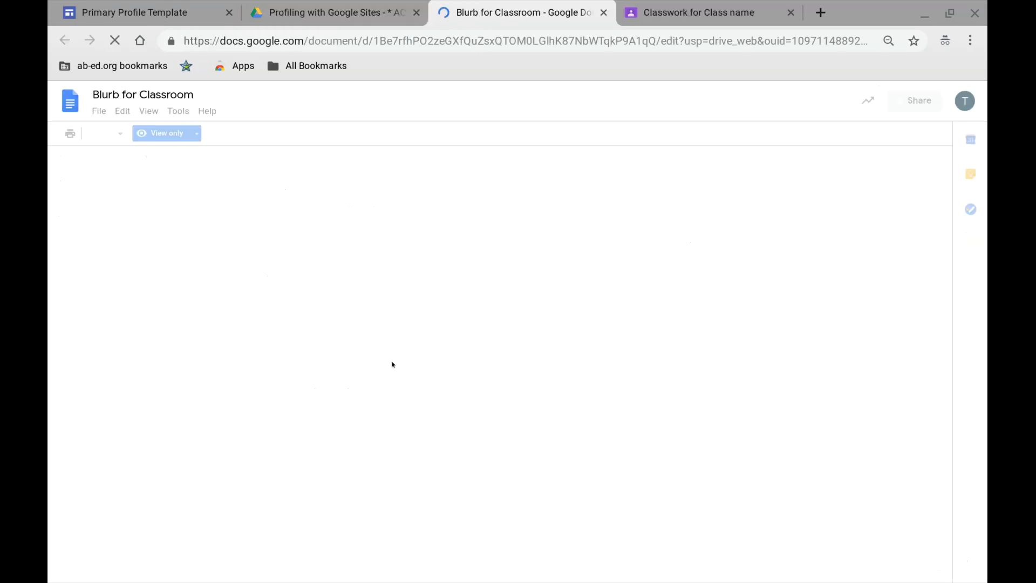
pyautogui.moveTo(526, 400); pyautogui.dragTo(302, 208)
pyautogui.hotkey('ctrl', 'c')
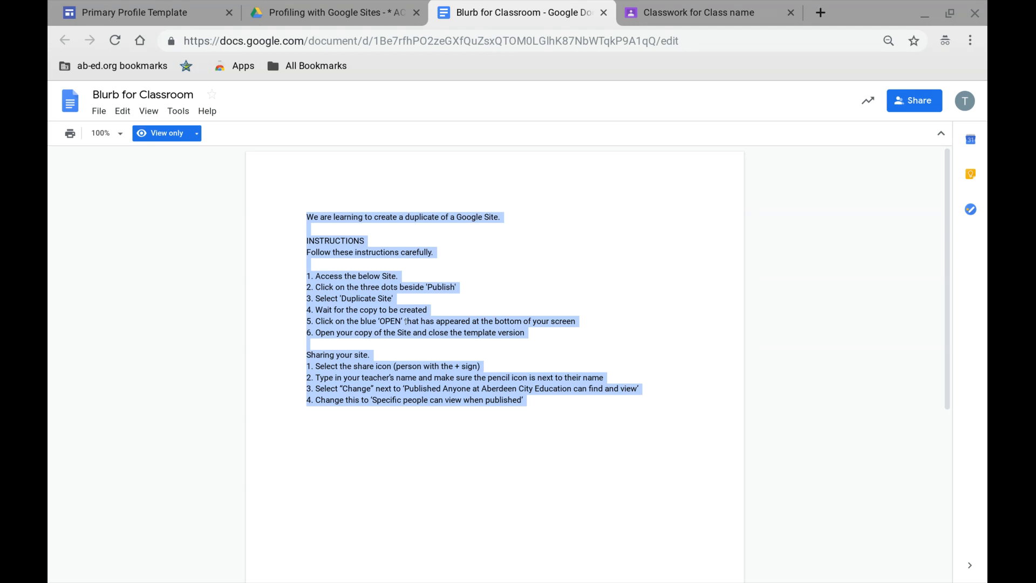
pyautogui.click(697, 11)
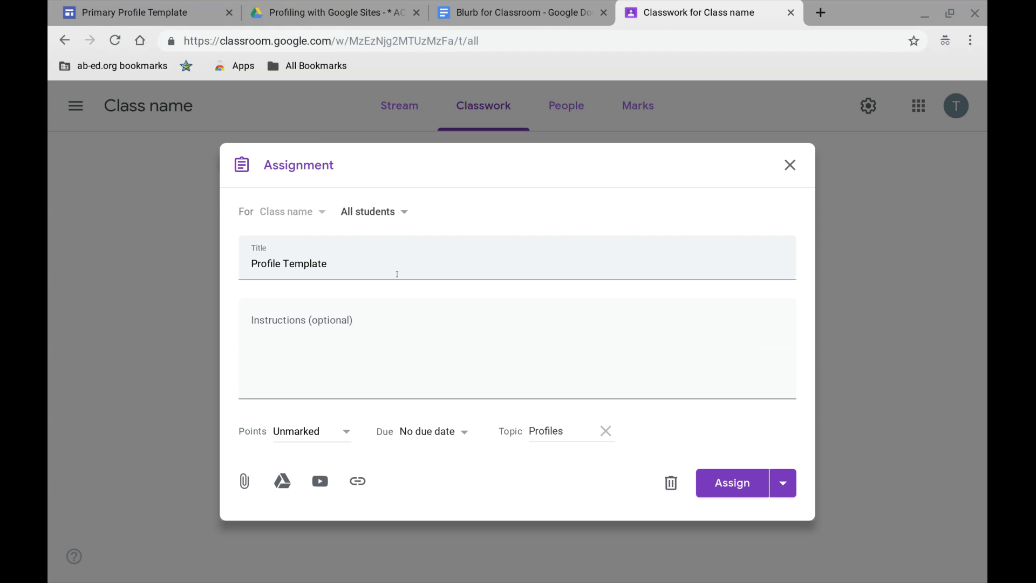
pyautogui.click(356, 325)
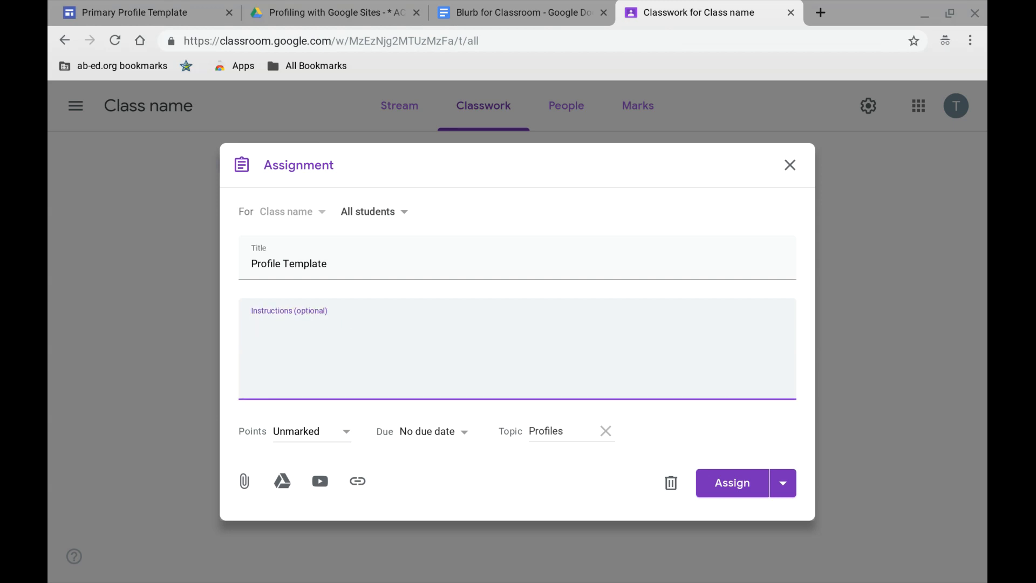
pyautogui.hotkey('ctrl', 'v')
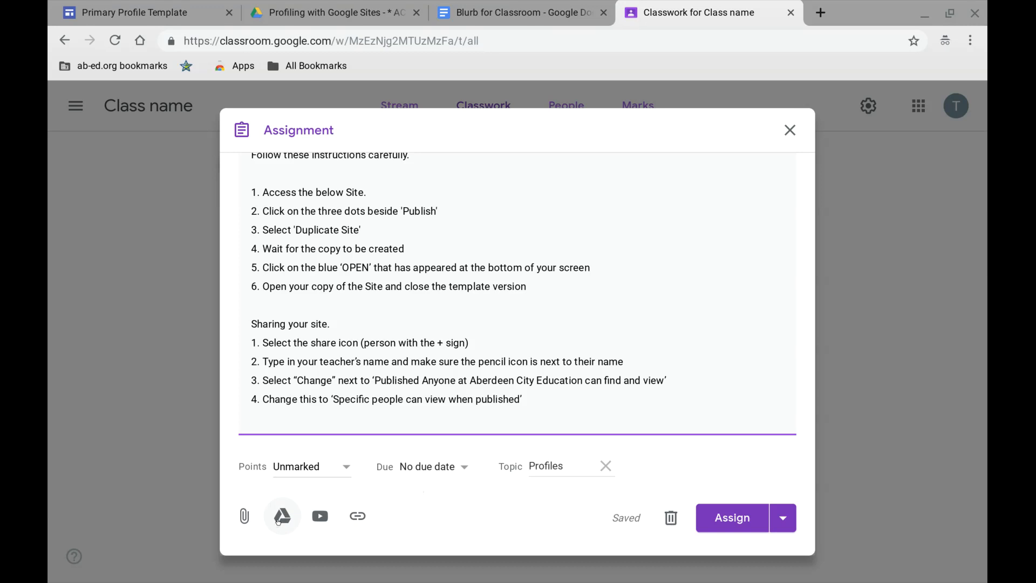
# - Attach the School Name Primary Profiling Template site from Drive and set it to "Students can edit the file"
pyautogui.click(279, 520)
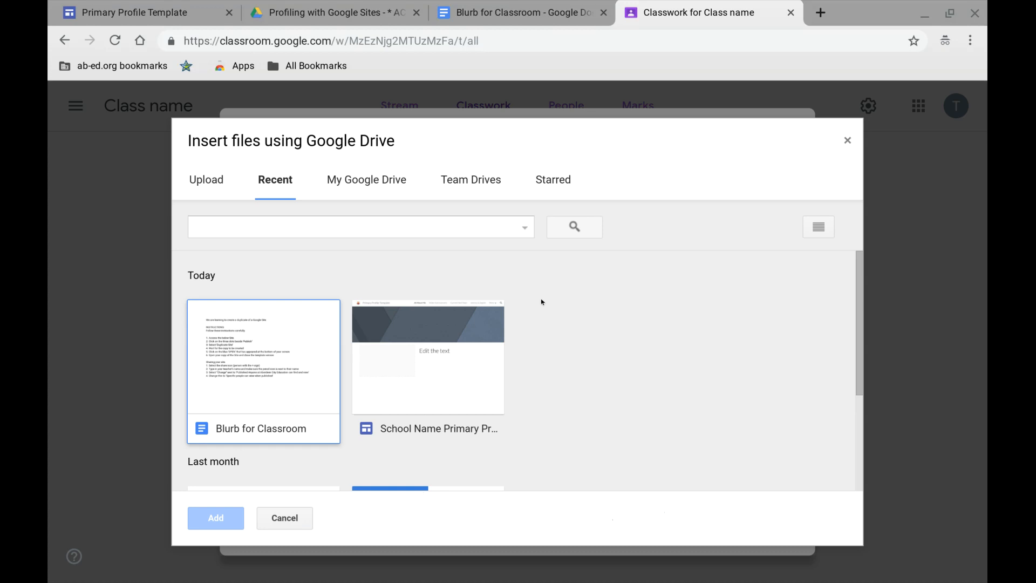
pyautogui.click(394, 372)
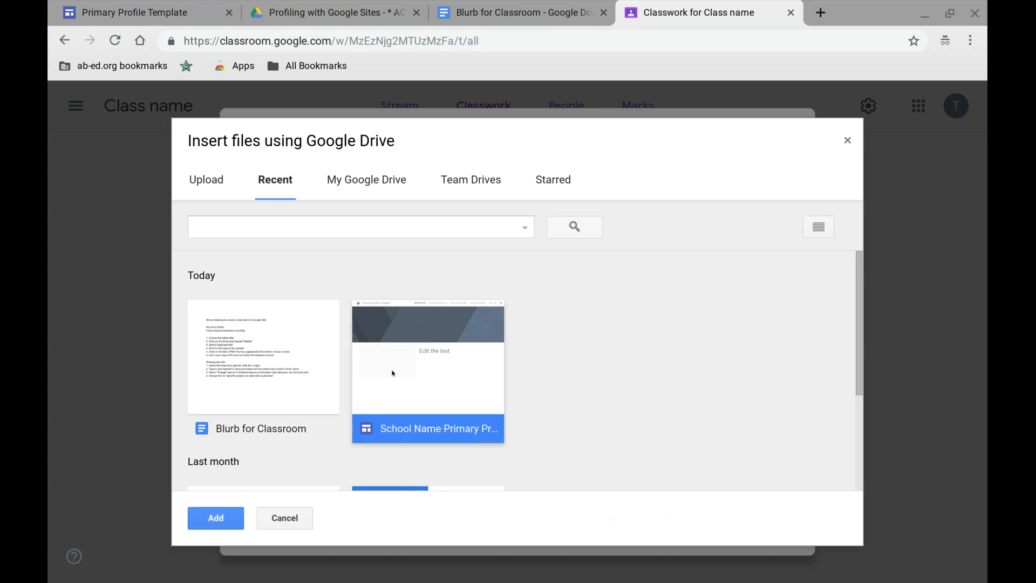
pyautogui.click(216, 518)
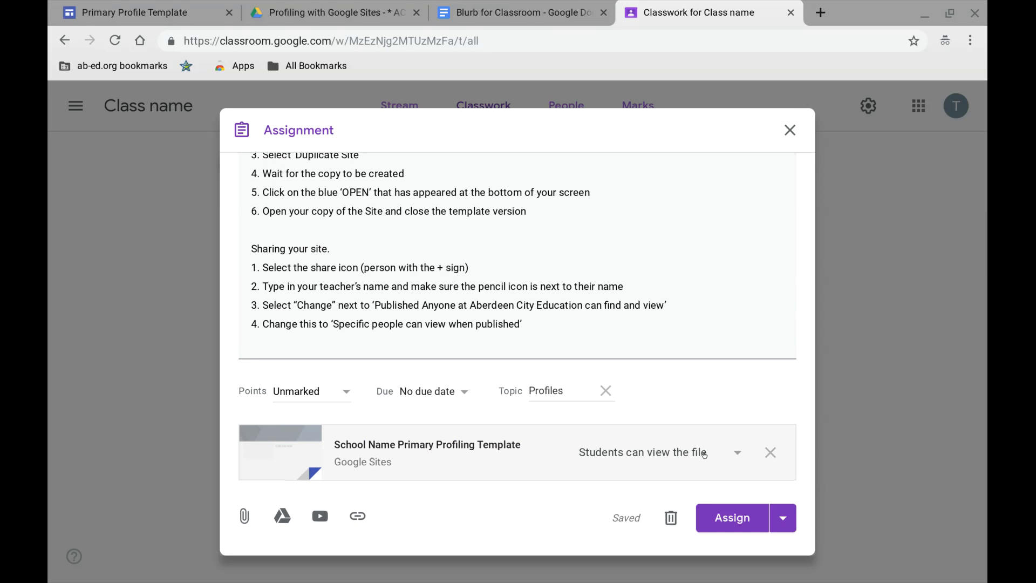
pyautogui.click(704, 455)
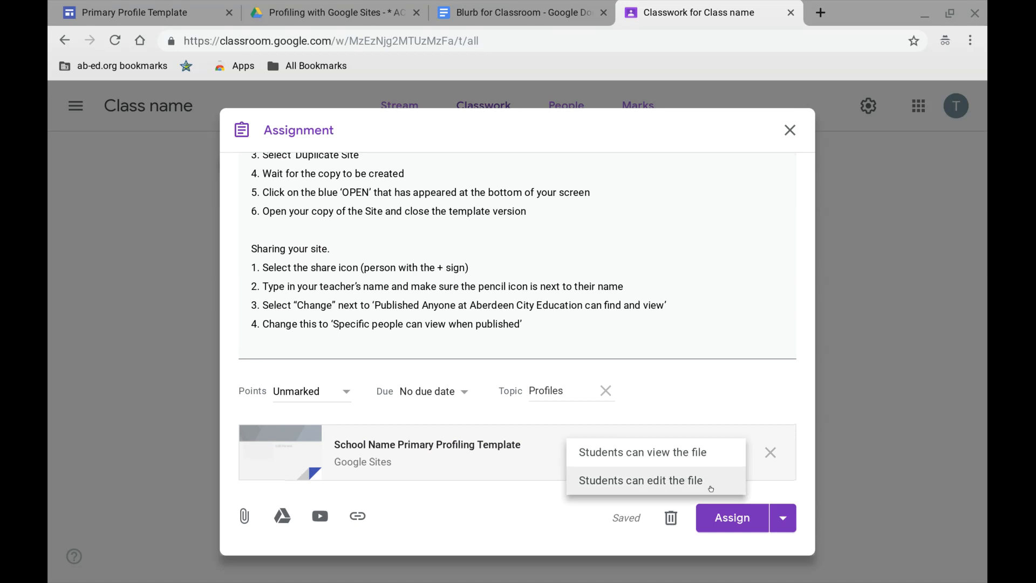
pyautogui.click(712, 485)
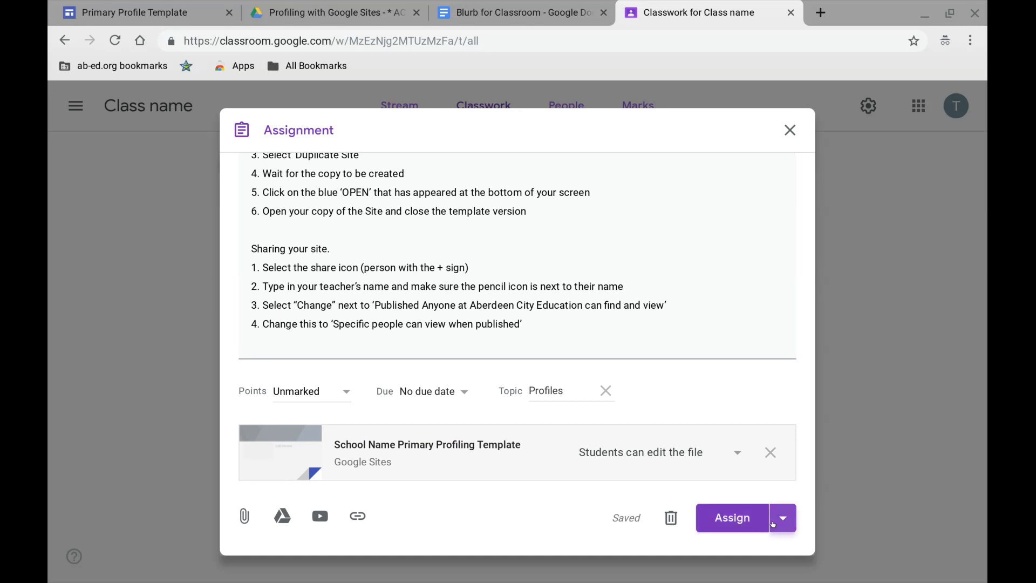
pyautogui.click(783, 518)
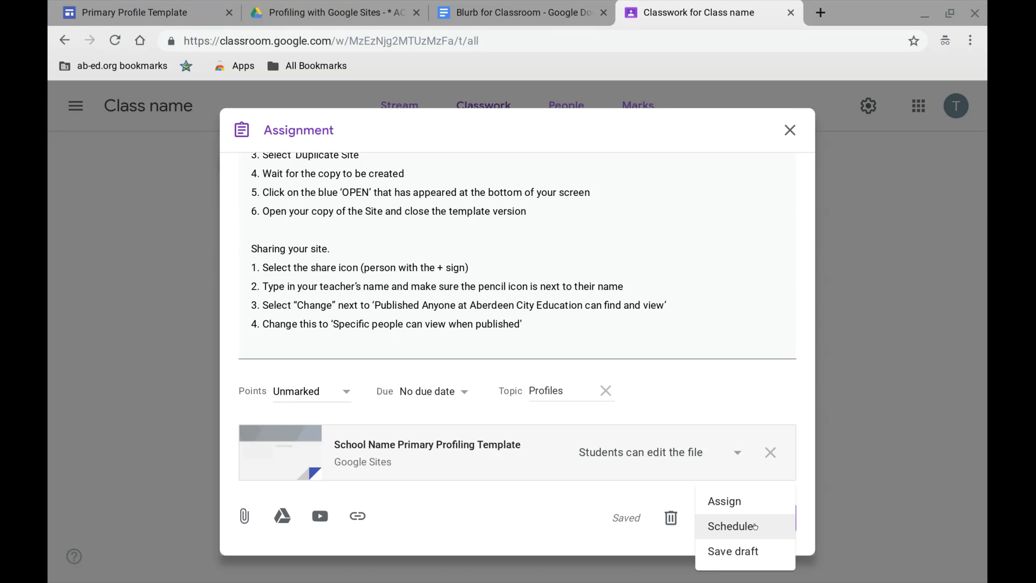
pyautogui.click(755, 526)
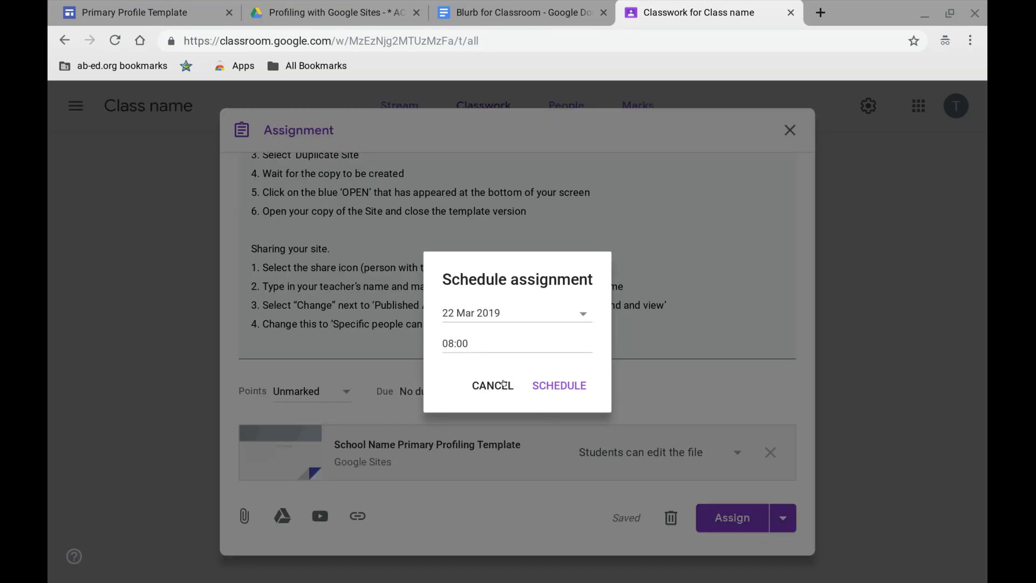
pyautogui.click(503, 384)
# - Assign the Profile Template assignment to the class and review its posted instructions and attachment
pyautogui.click(728, 518)
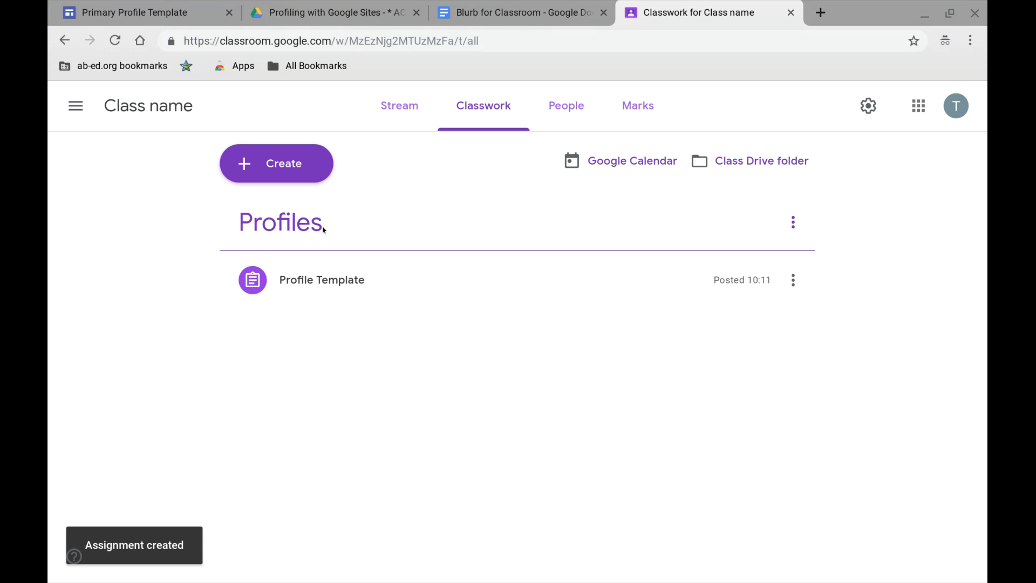
pyautogui.click(333, 280)
pyautogui.scroll(-2, 453, 372)
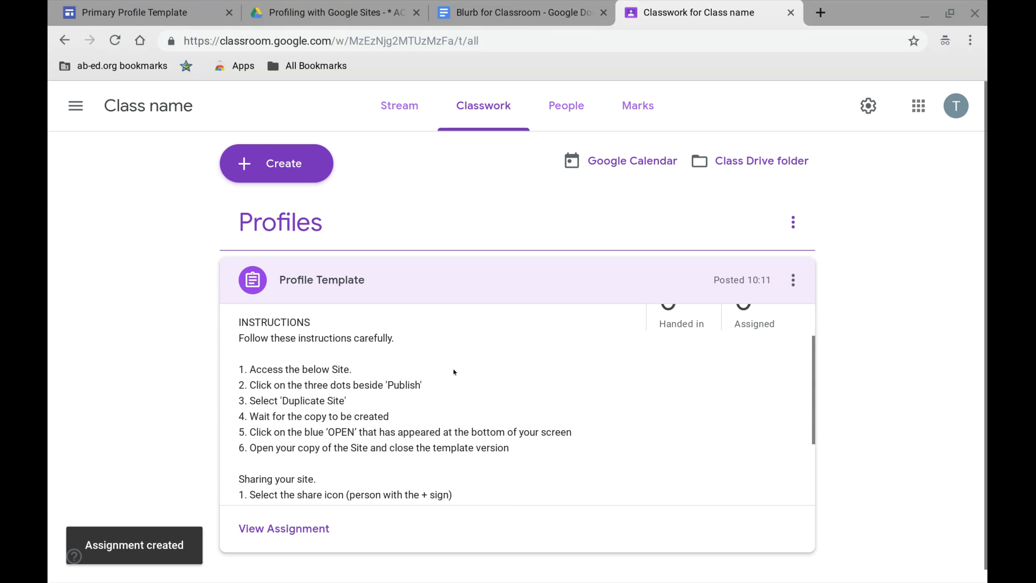
pyautogui.scroll(-2, 454, 372)
pyautogui.scroll(3, 518, 404)
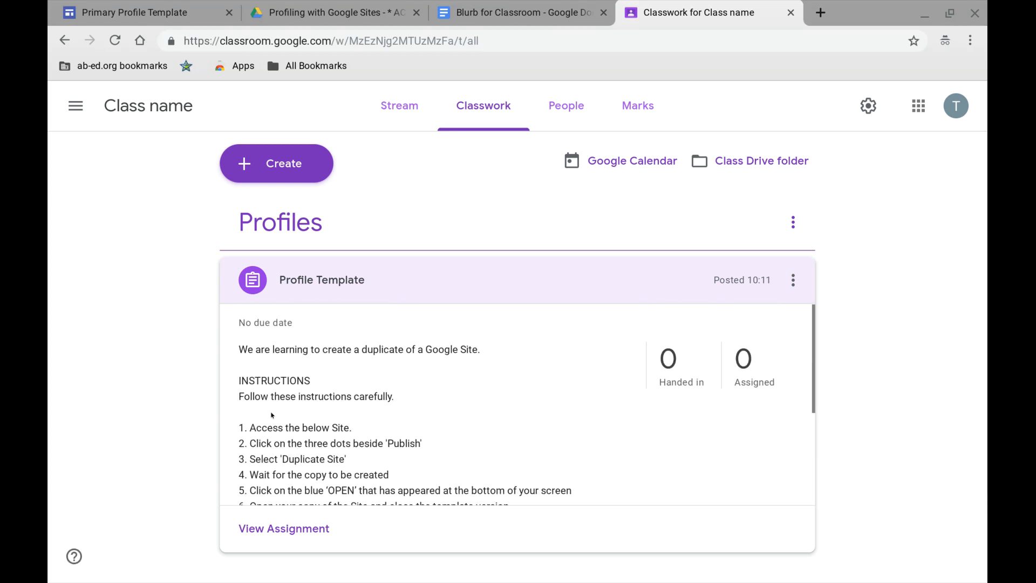
pyautogui.scroll(-3, 271, 414)
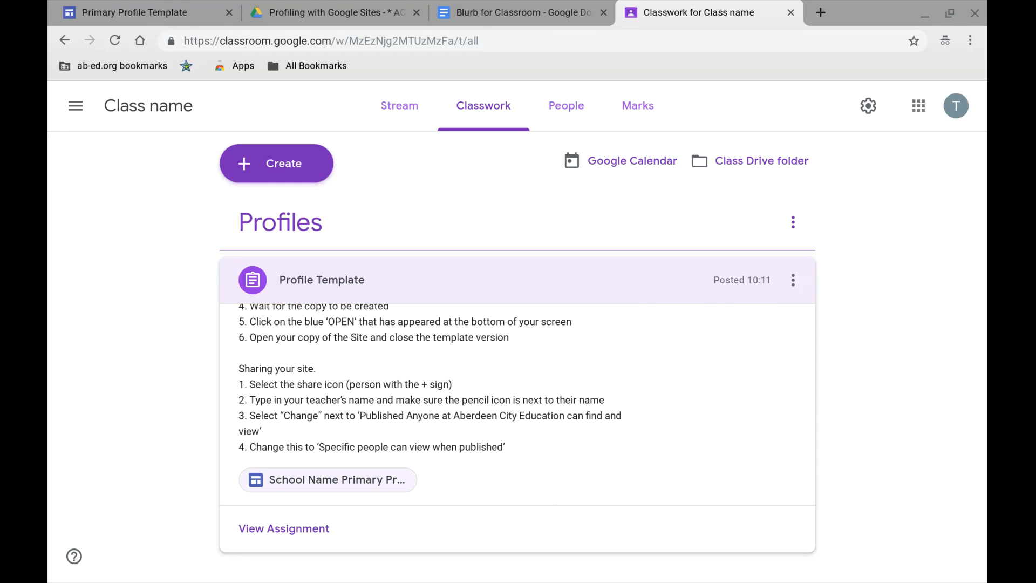
# - Open the School Name Primary Profiling Template site attached to the assignment and start duplicating it
pyautogui.click(362, 478)
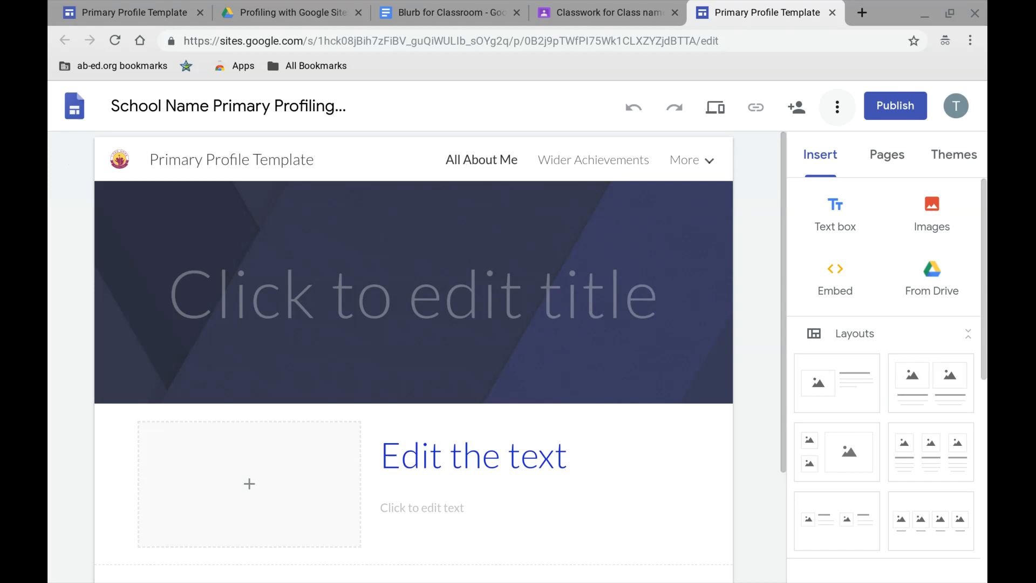
pyautogui.click(836, 107)
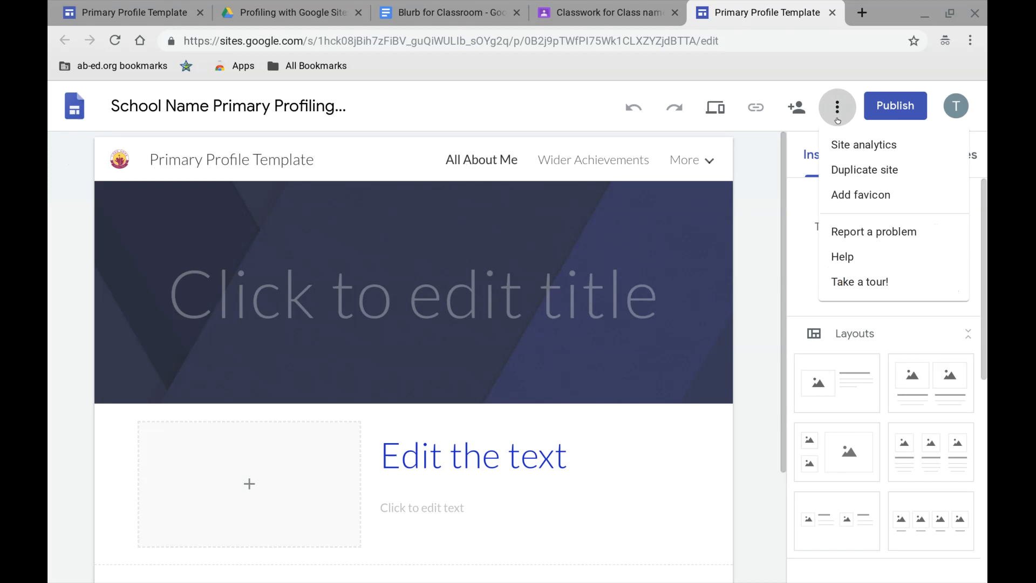
pyautogui.click(882, 170)
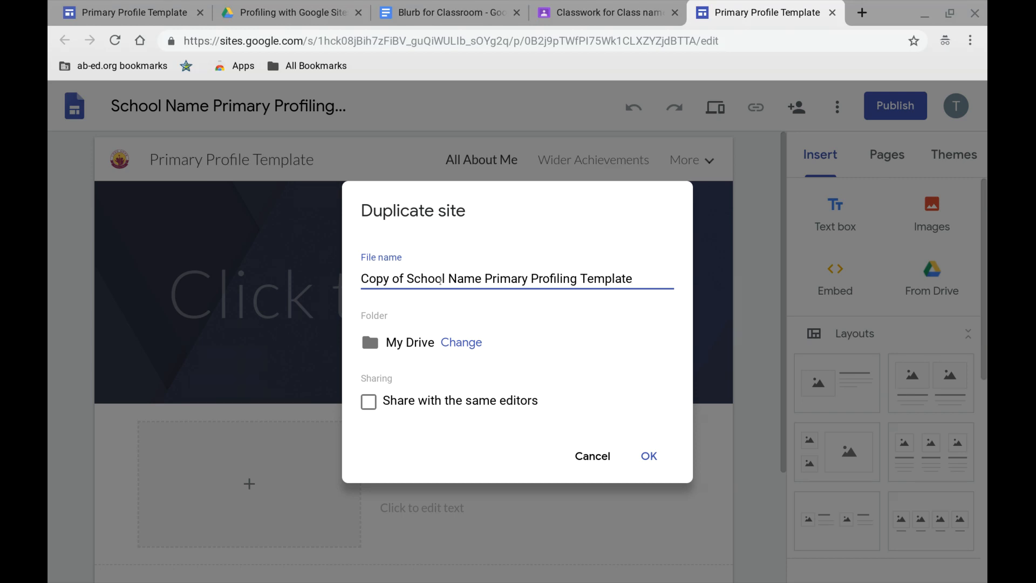
# - Replace "Copy of" at the start of the duplicate site's file name with "Full Name"
pyautogui.keyDown('shift'); pyautogui.click(447, 278); pyautogui.keyUp('shift')
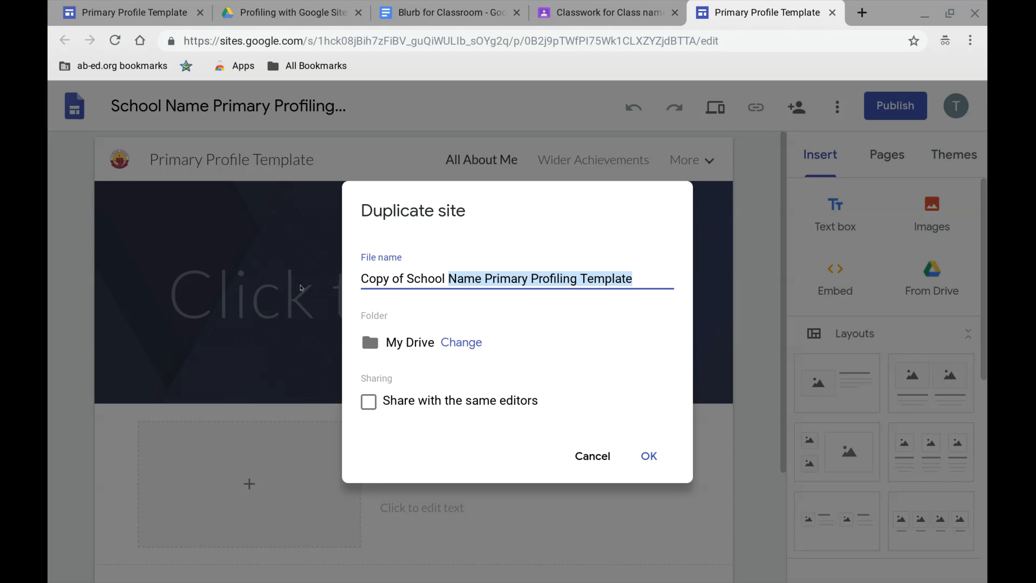
pyautogui.press('Left')
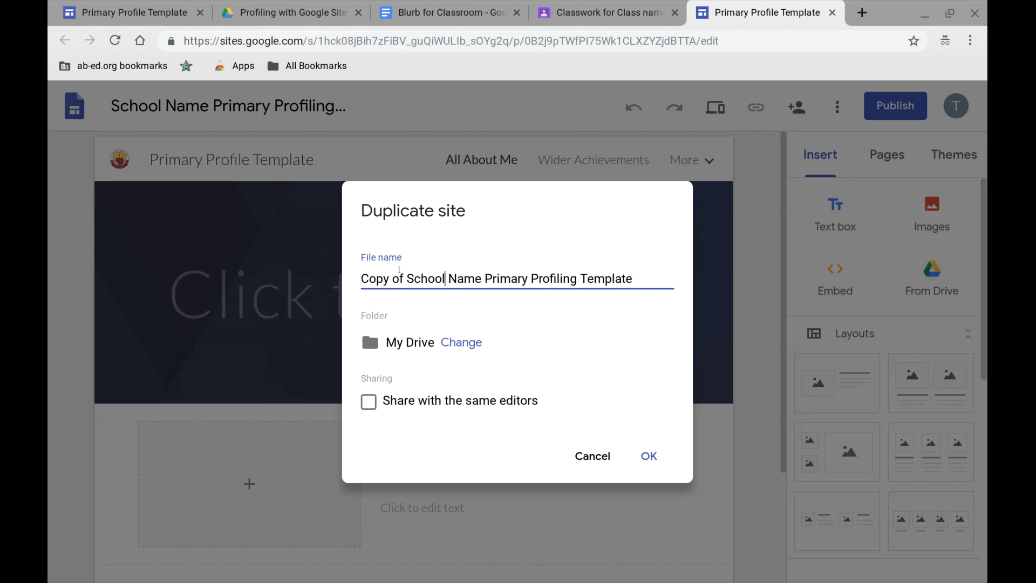
pyautogui.moveTo(402, 273); pyautogui.dragTo(360, 281)
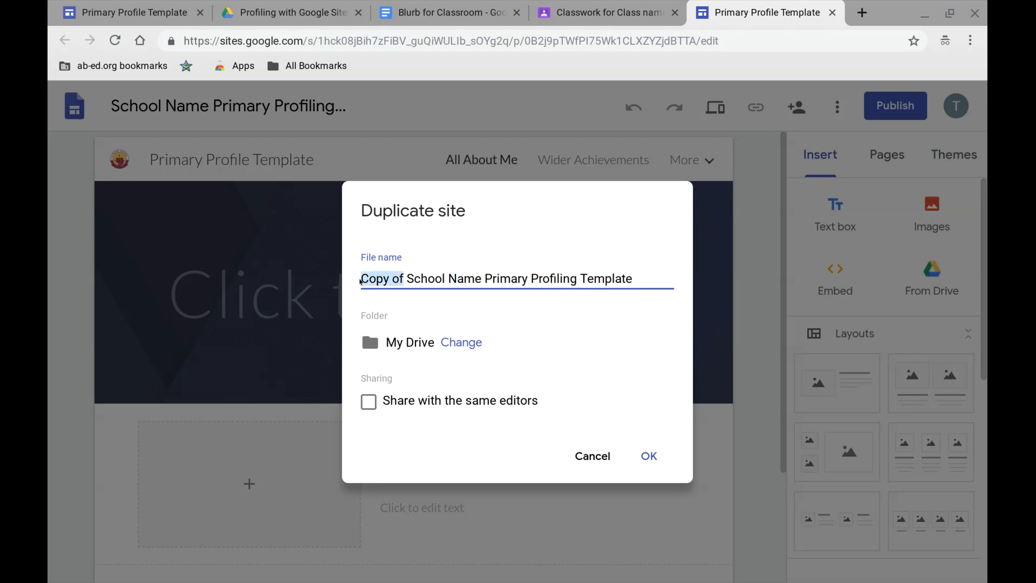
pyautogui.write('F')
pyautogui.press('BackSpace')
pyautogui.write('Fu')
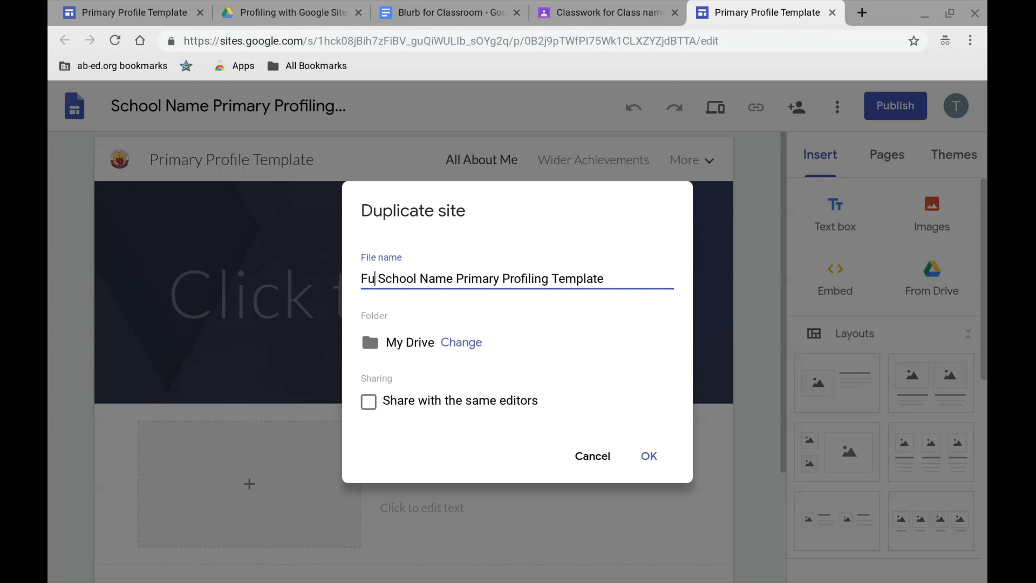
pyautogui.write('ll Name')
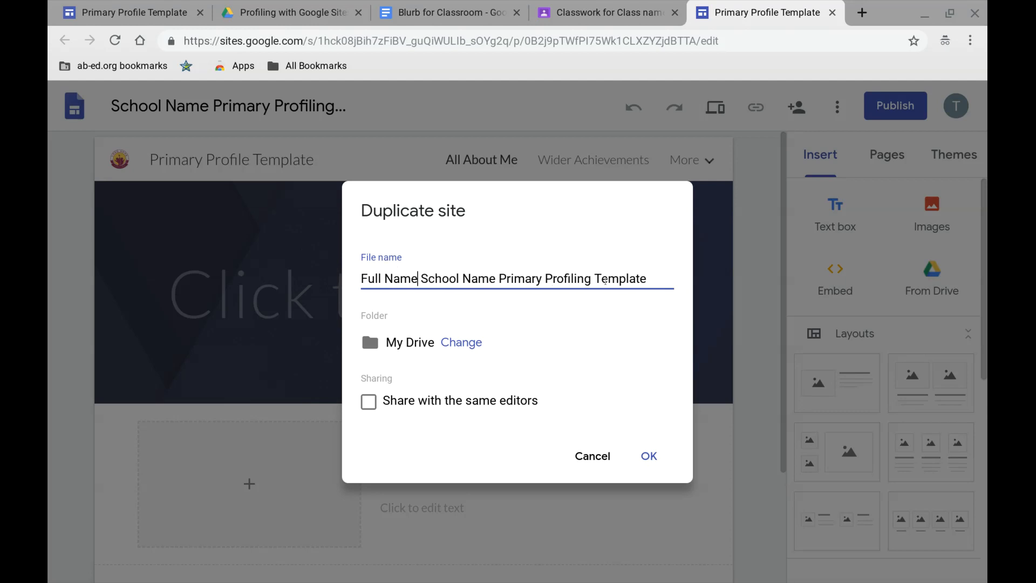
# - Shorten the ending of the file name to give "Full Name School Name Primary Profile" and create the duplicate site
pyautogui.moveTo(648, 280); pyautogui.dragTo(588, 268)
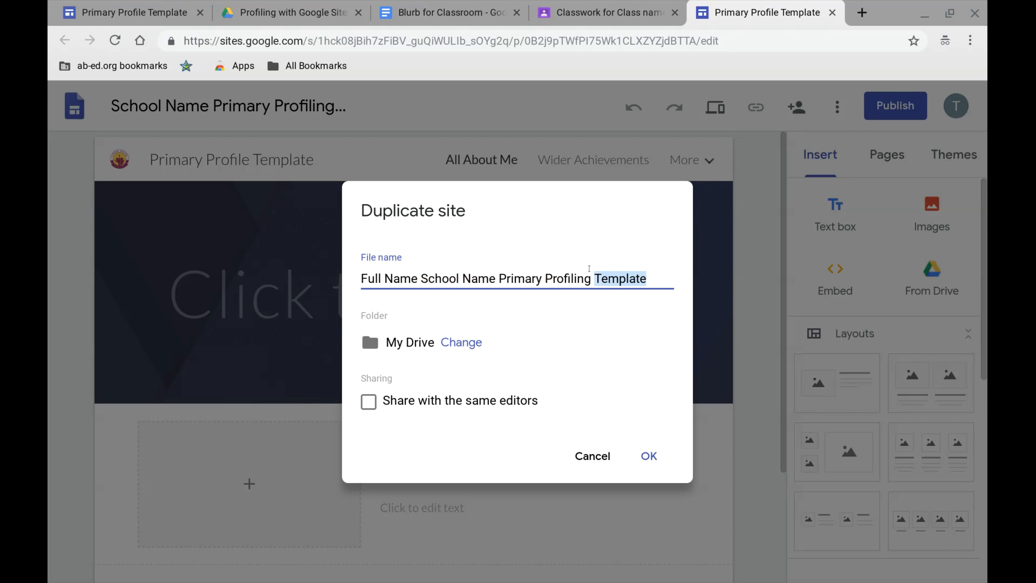
pyautogui.press('BackSpace')
pyautogui.press('BackSpace')
pyautogui.press('BackSpace')
pyautogui.press('BackSpace')
pyautogui.press('BackSpace')
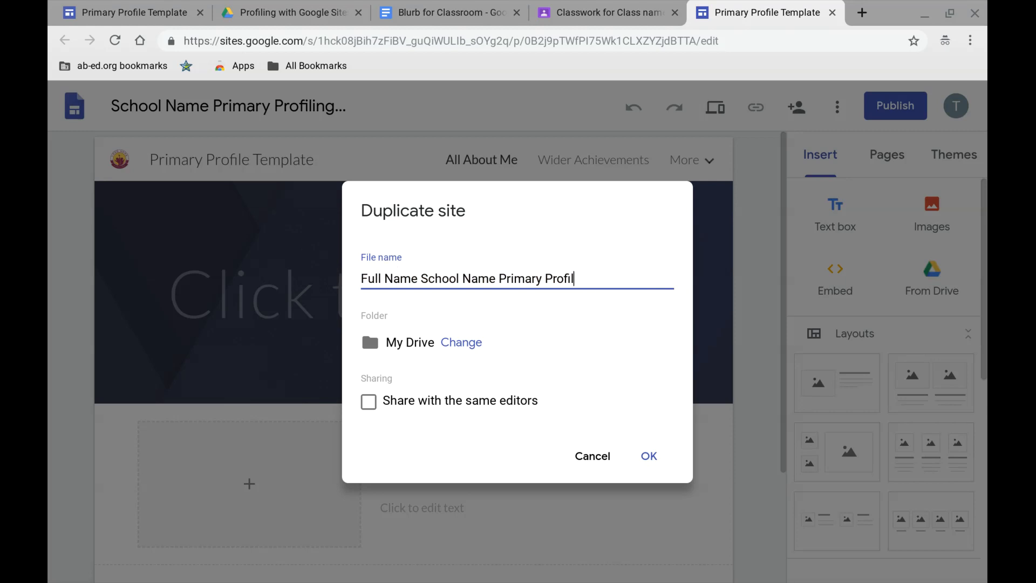
pyautogui.write('e')
pyautogui.click(657, 456)
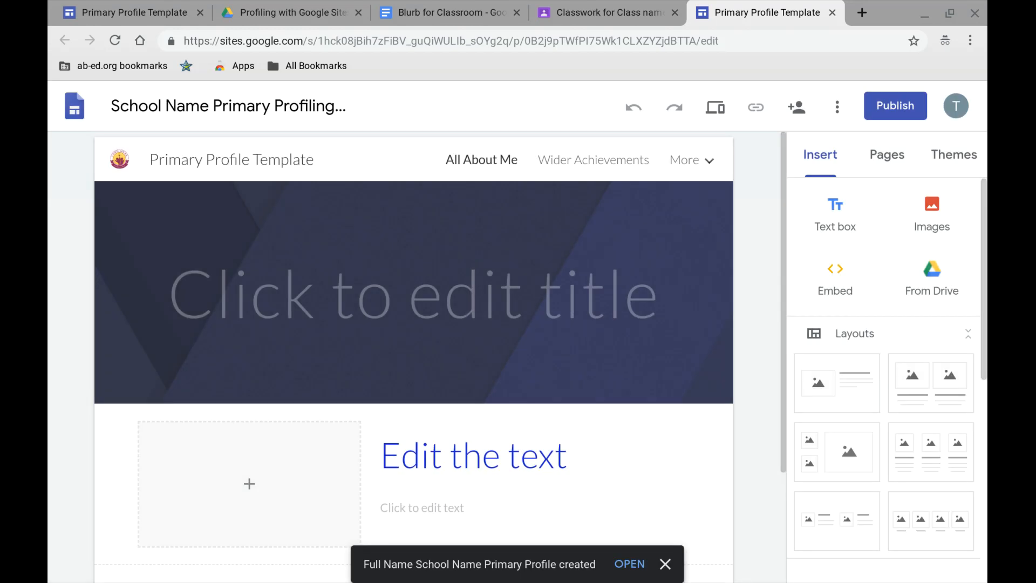
# - Open the newly created Full Name School Name Primary Profile site and close the original template site
pyautogui.click(630, 564)
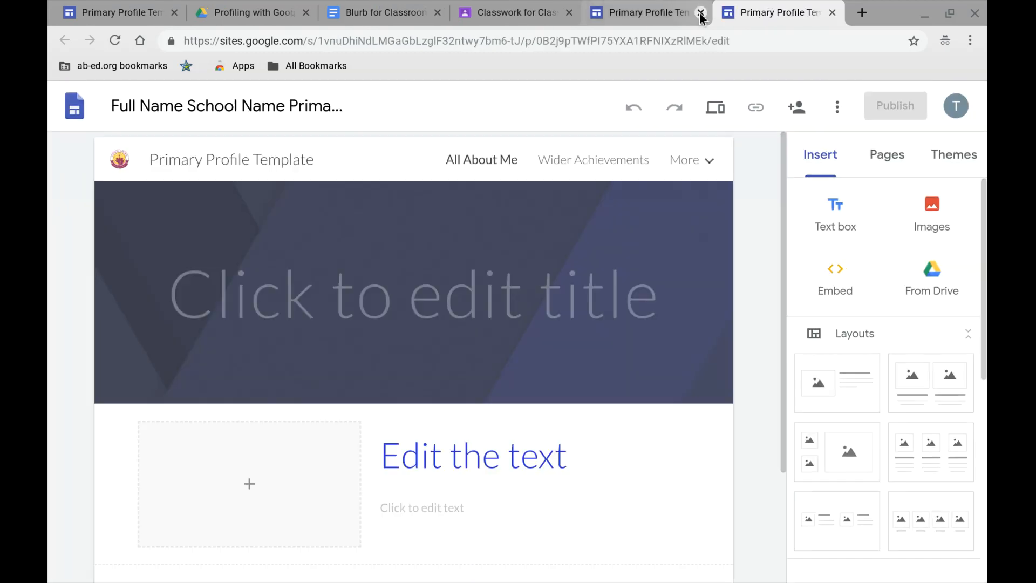
pyautogui.click(701, 13)
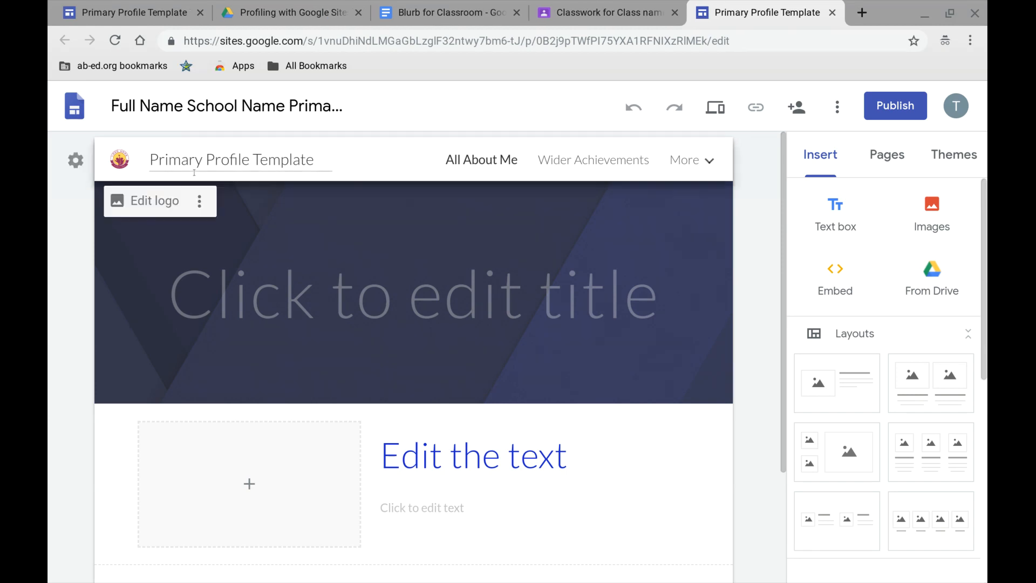
# - Change the site name in the header to "Name Profile Template" and enter "Full Name" as the All About Me page title
pyautogui.moveTo(147, 157); pyautogui.dragTo(200, 160)
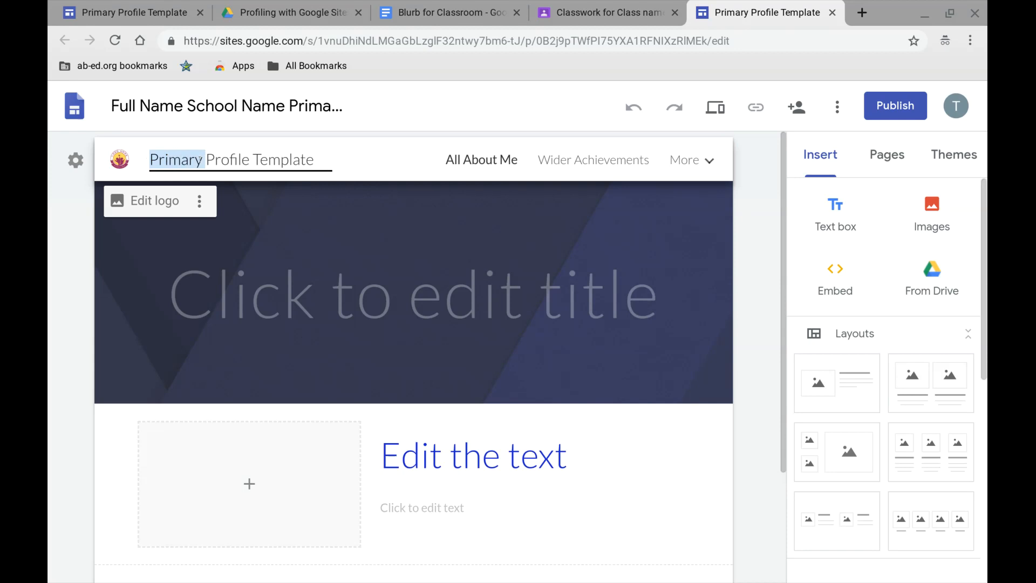
pyautogui.write('Name')
pyautogui.click(544, 262)
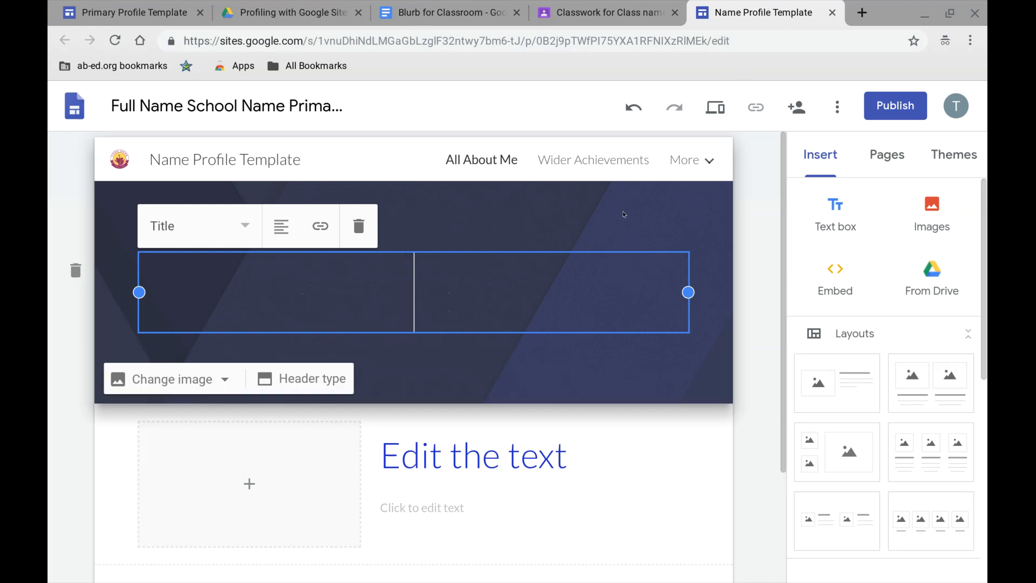
pyautogui.write('Full Name')
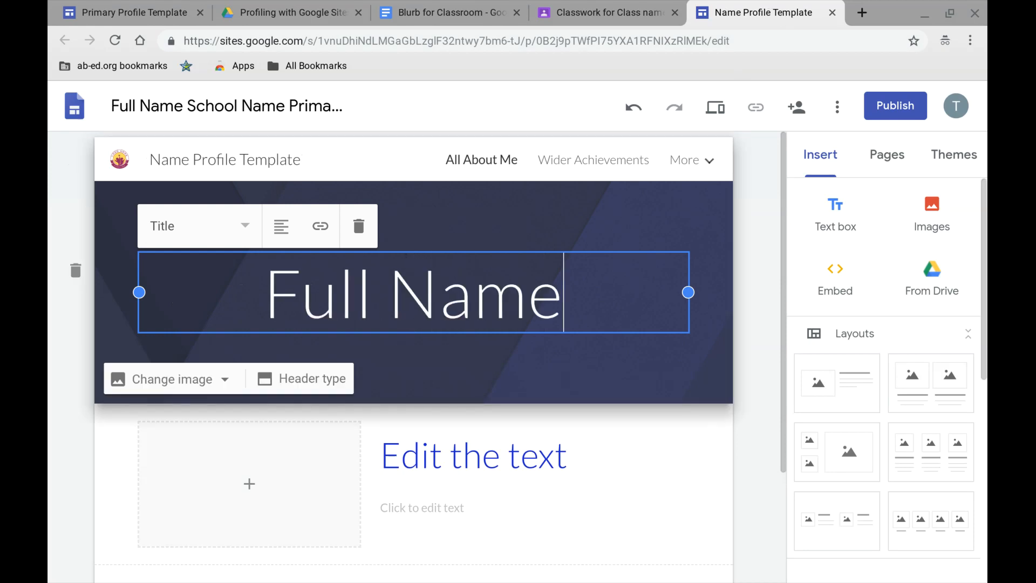
pyautogui.click(733, 301)
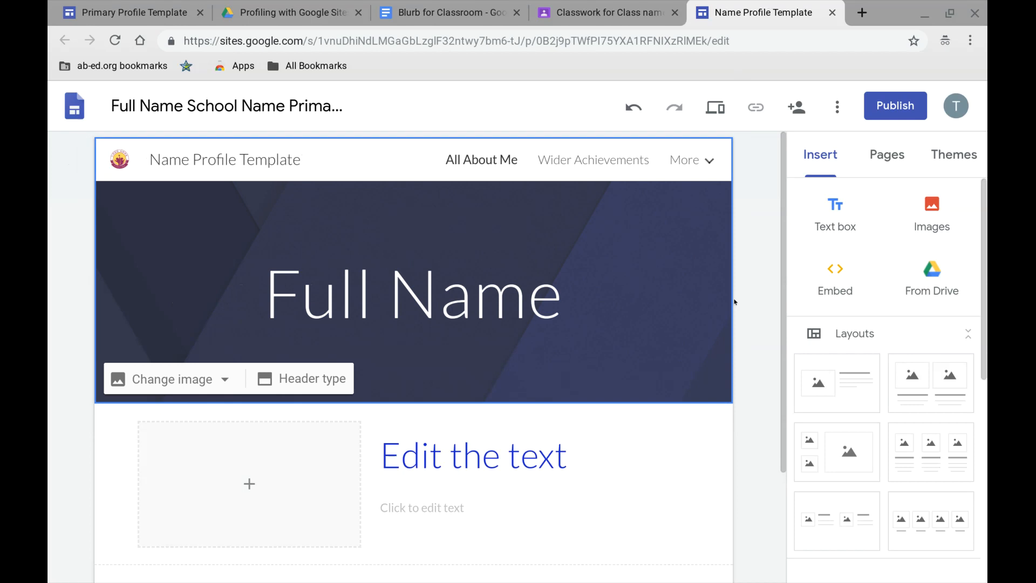